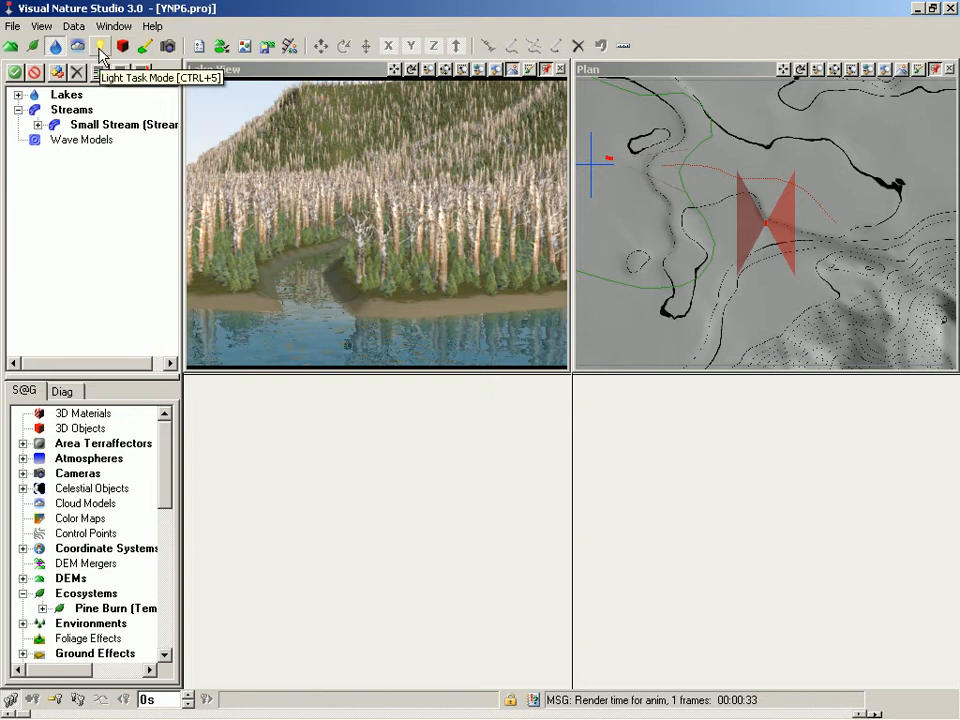
- Start a new shadow with an attached vector and draw its four-point outline around the camera's field of view in the Plan view
{"action": "left_click", "coordinate": [100, 49]}
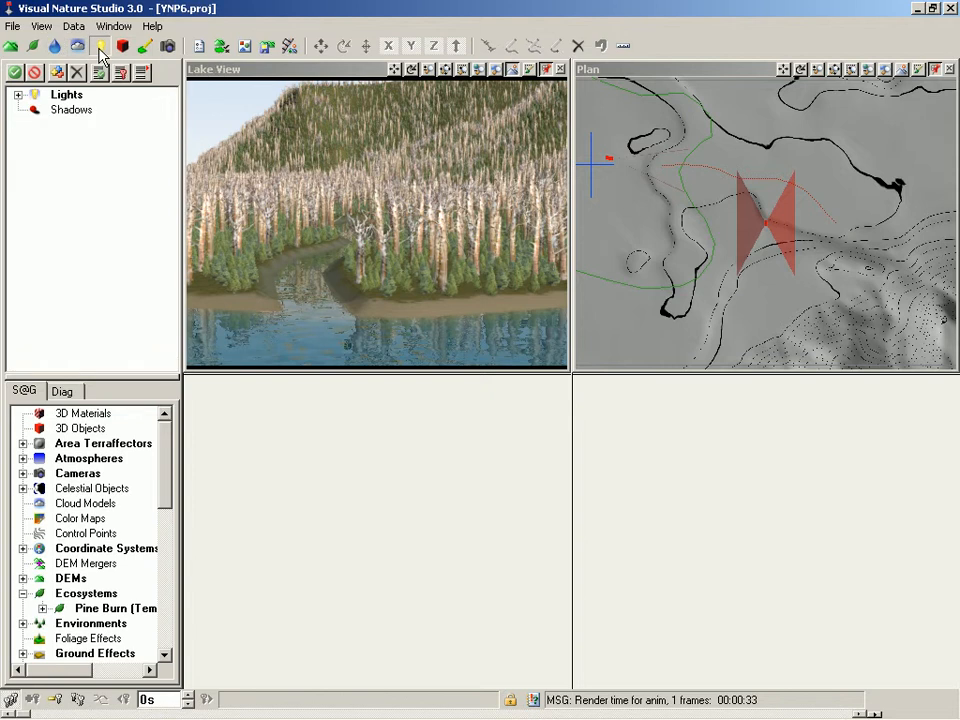
{"action": "left_click", "coordinate": [68, 110]}
{"action": "left_click", "coordinate": [512, 46]}
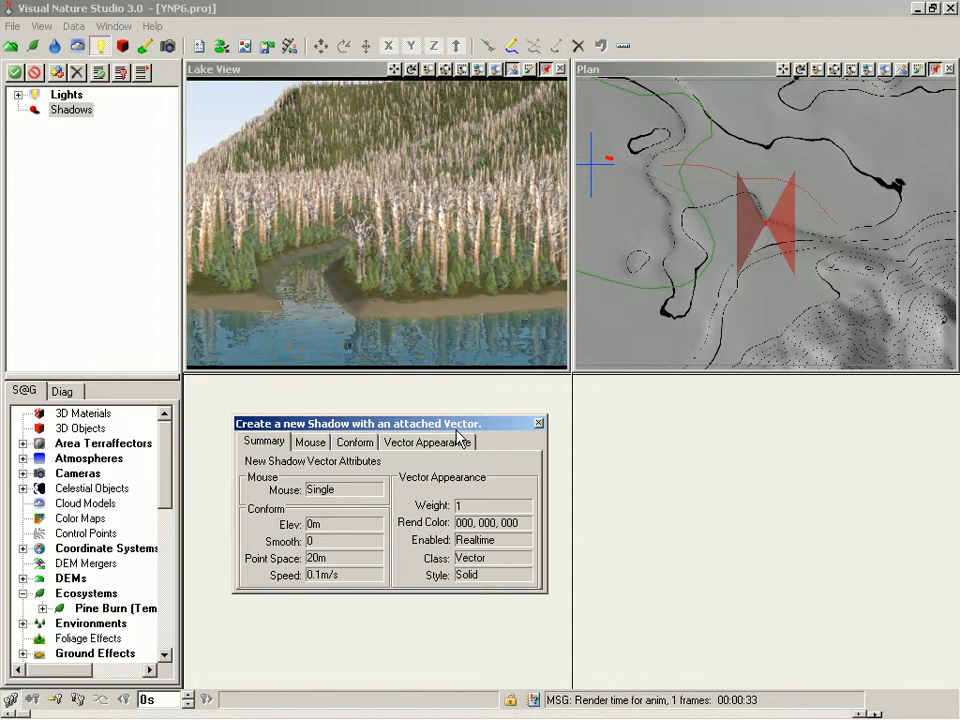
{"action": "left_click", "coordinate": [651, 70]}
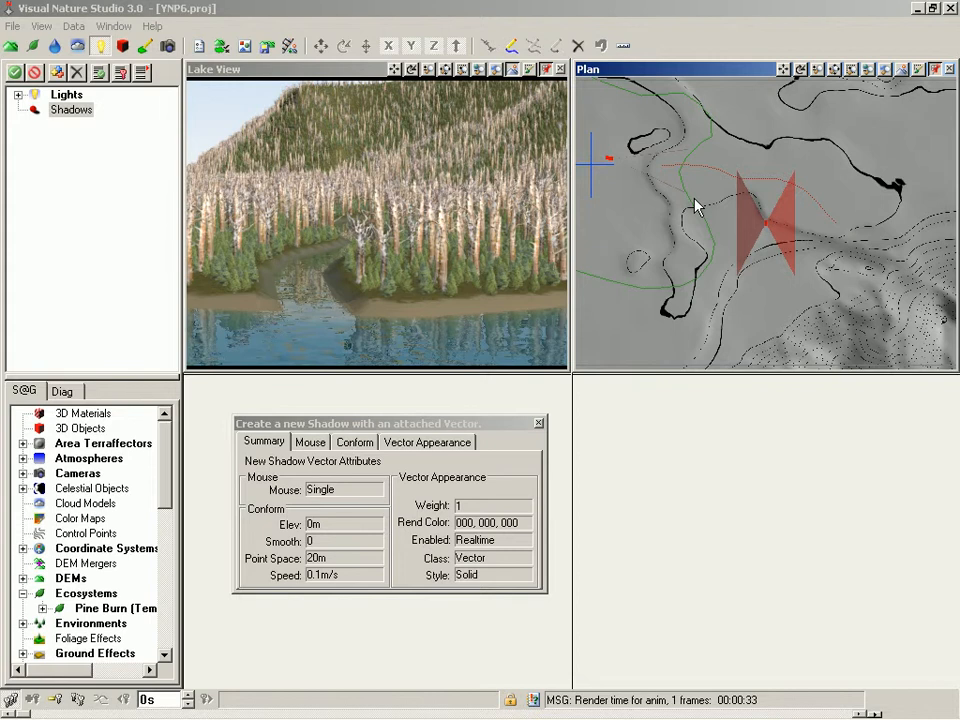
{"action": "left_click", "coordinate": [599, 142]}
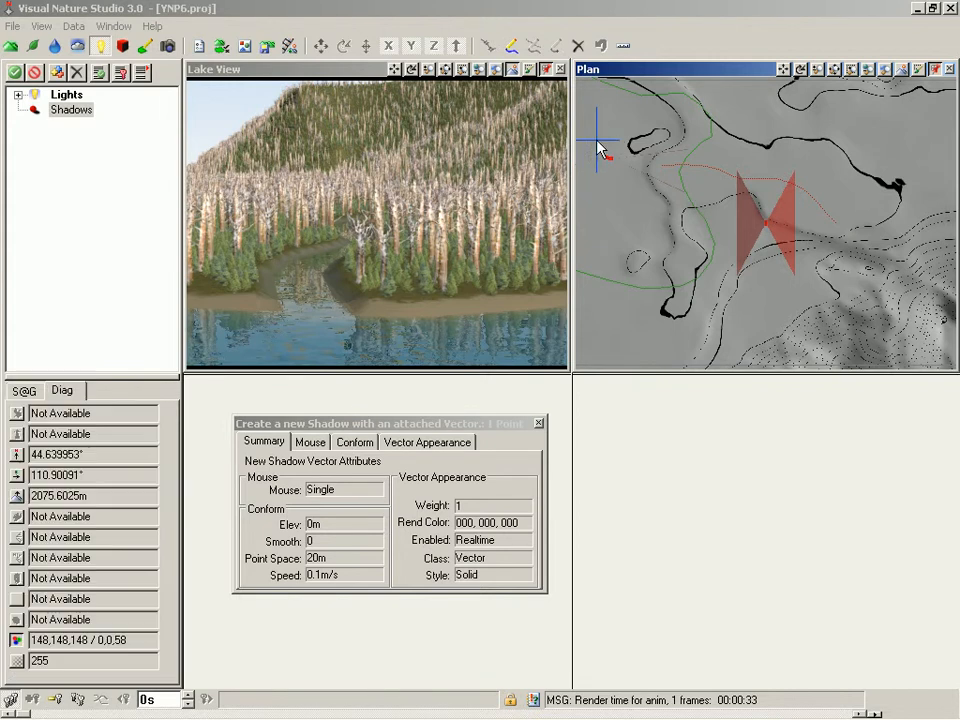
{"action": "left_click", "coordinate": [943, 91]}
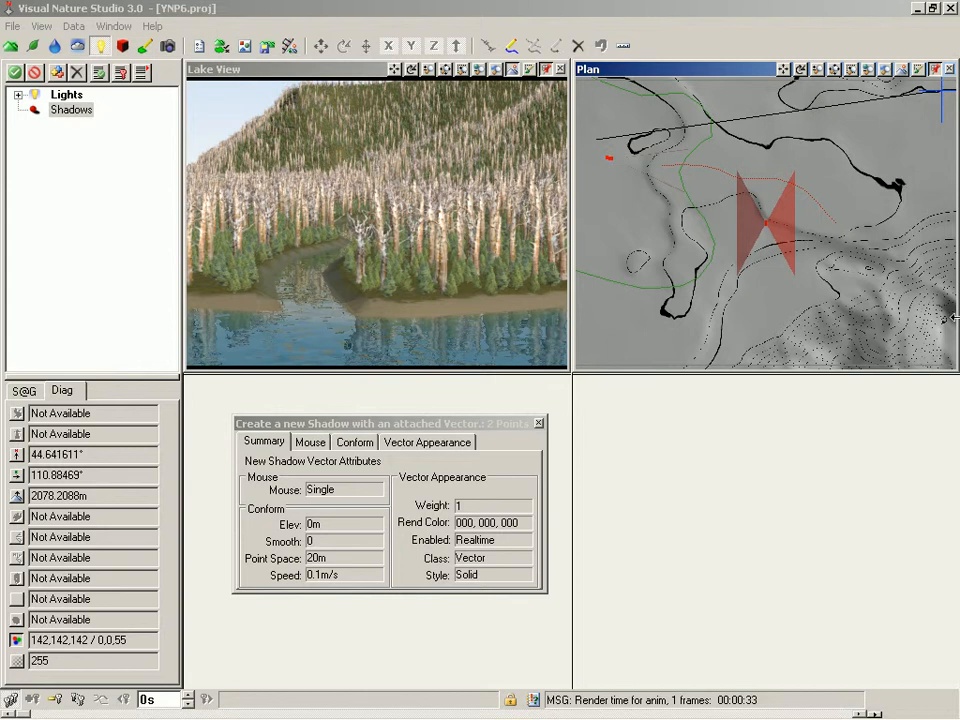
{"action": "left_click", "coordinate": [942, 366]}
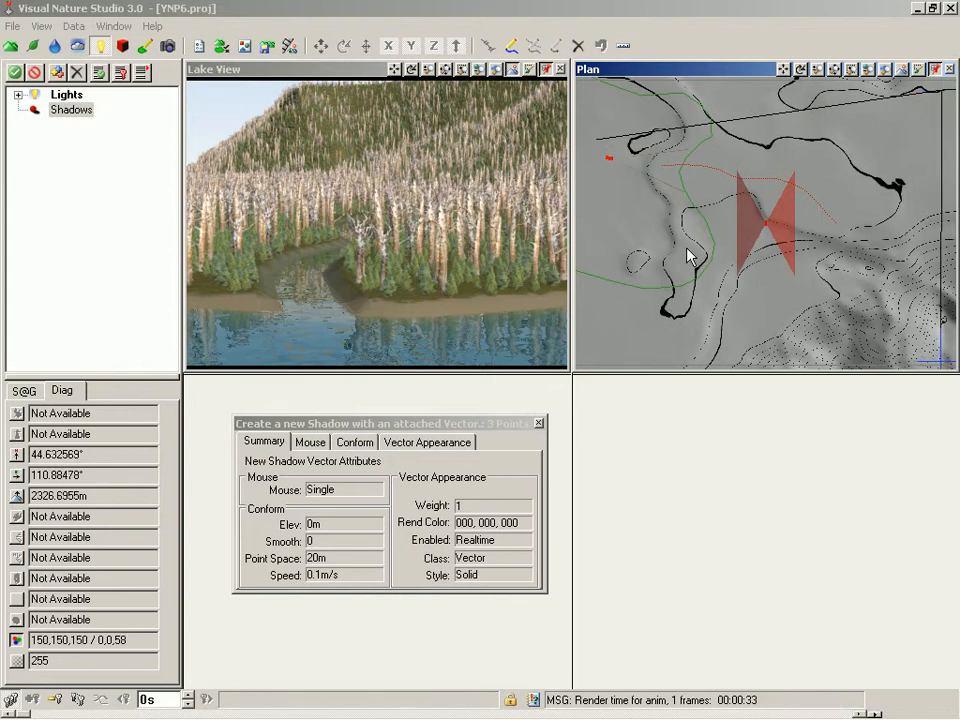
{"action": "left_click", "coordinate": [593, 172]}
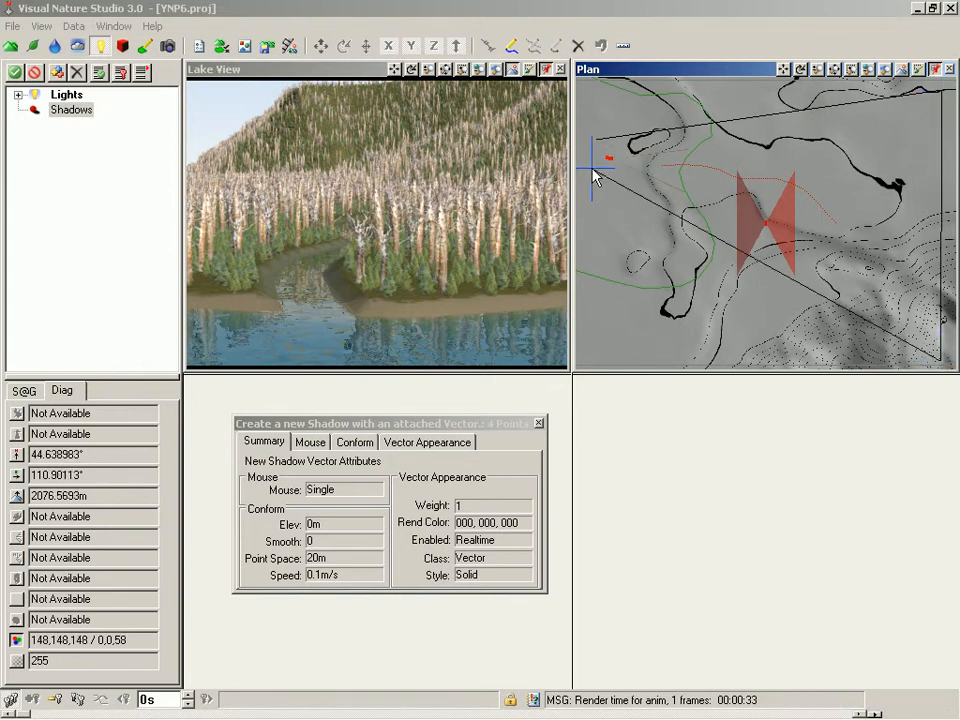
- Finish the shadow vector, name it Lake View, attach it to the new shadow and dismiss the component gallery
{"action": "right_click", "coordinate": [593, 172]}
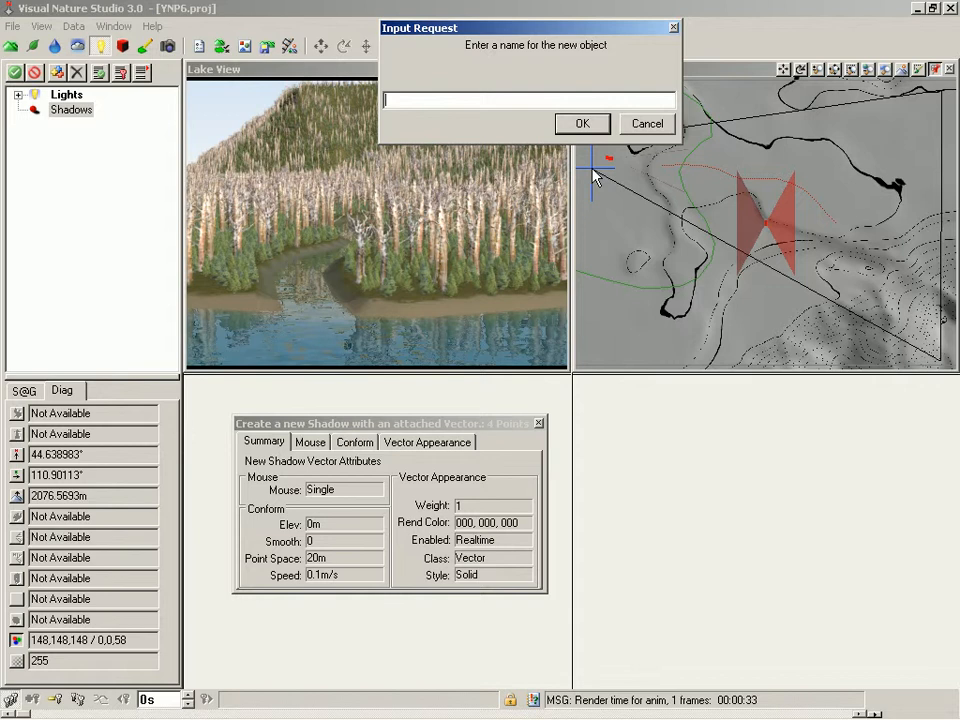
{"action": "type", "text": "Lake View"}
{"action": "key", "text": "Return"}
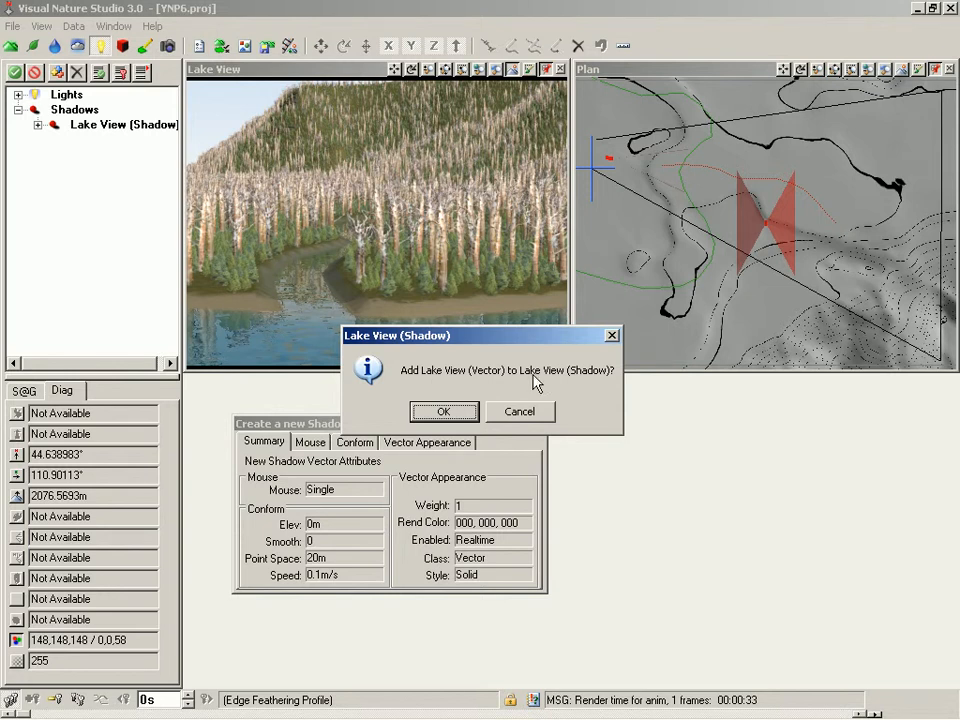
{"action": "left_click", "coordinate": [456, 413]}
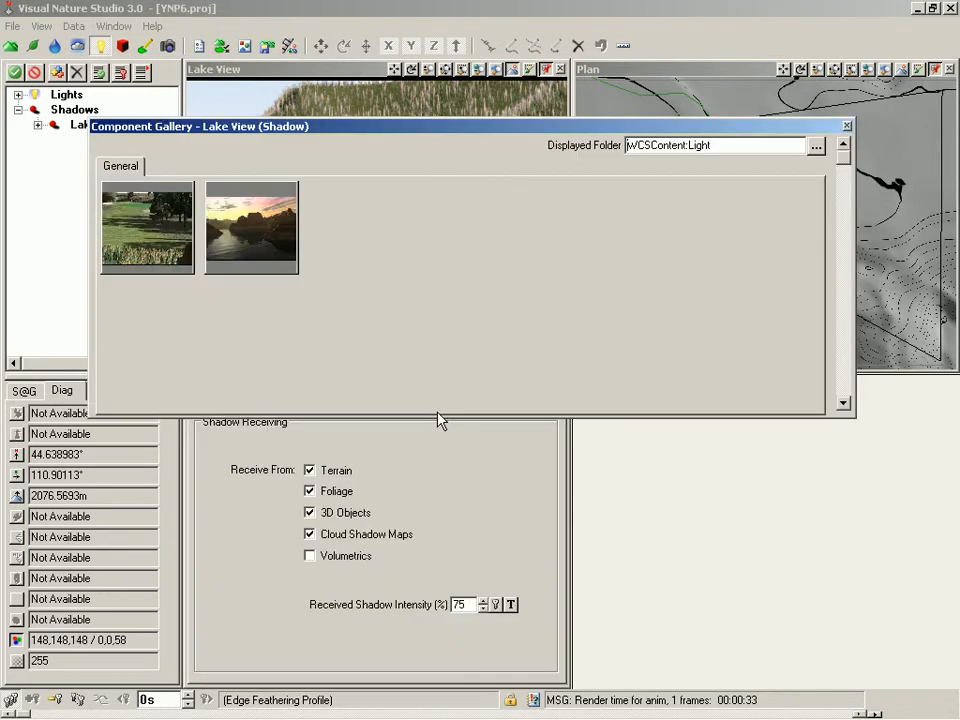
{"action": "left_click", "coordinate": [846, 127]}
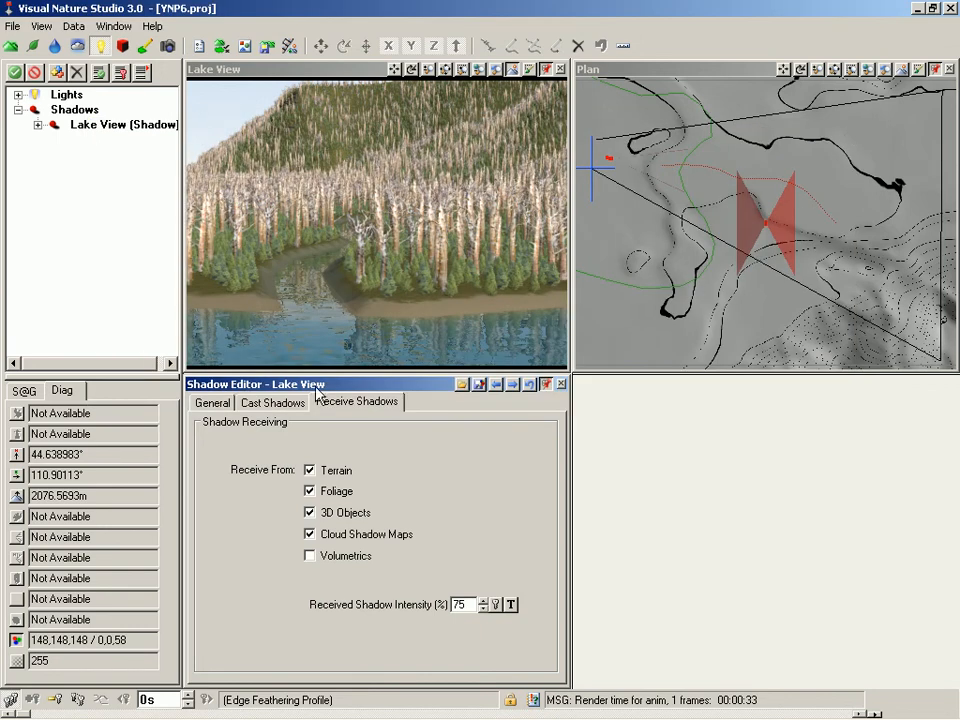
- Enable shadow casting for the Lake View shadow and review its receiving options
{"action": "left_click", "coordinate": [276, 410]}
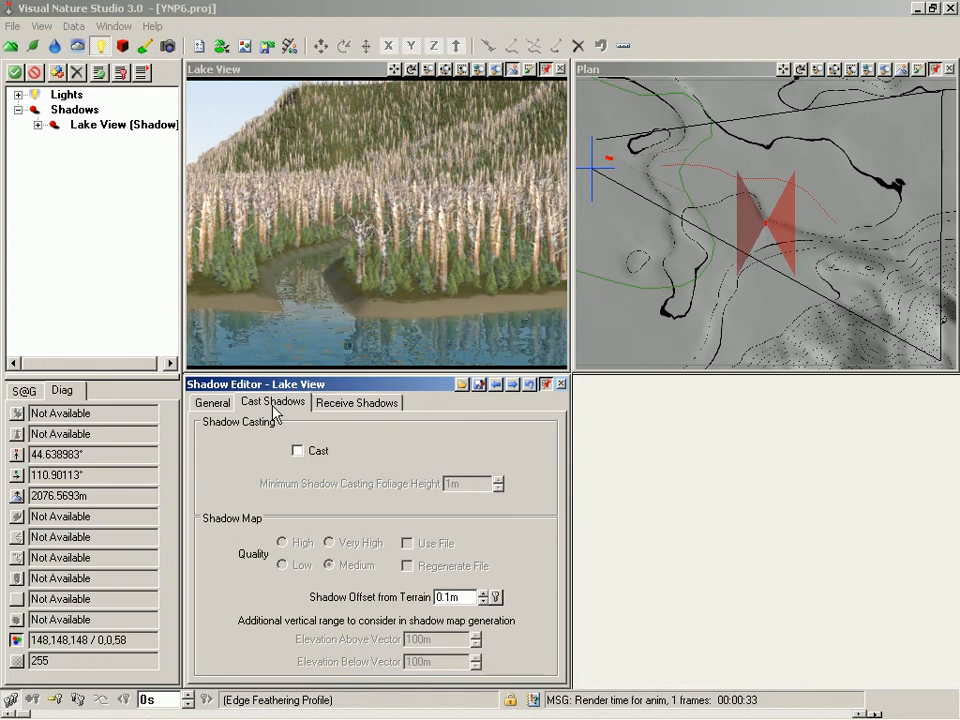
{"action": "left_click", "coordinate": [297, 454]}
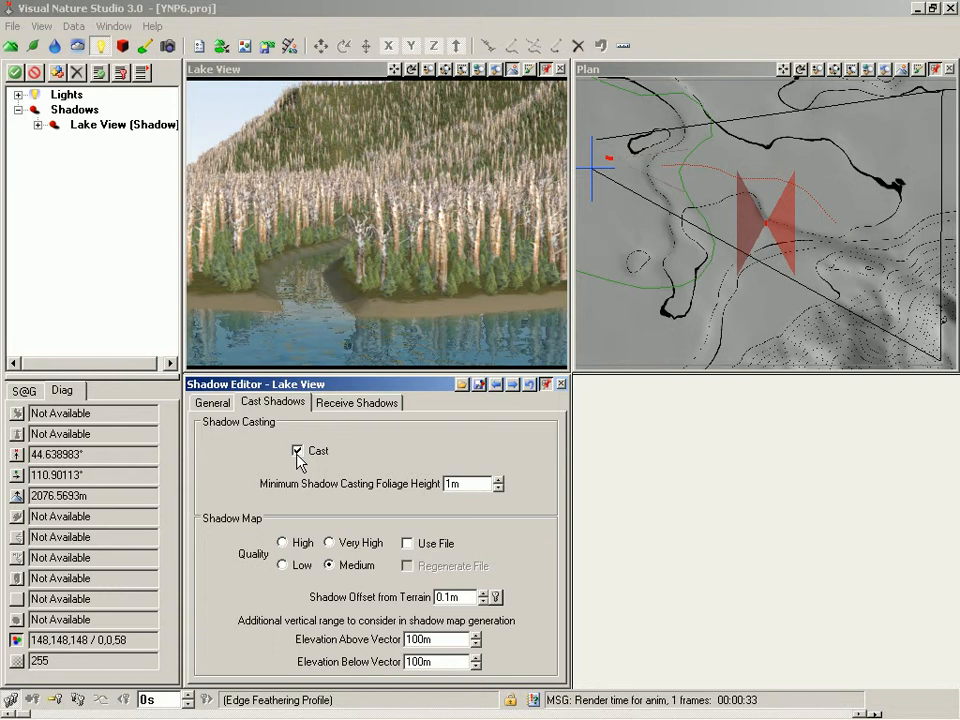
{"action": "left_click", "coordinate": [344, 405]}
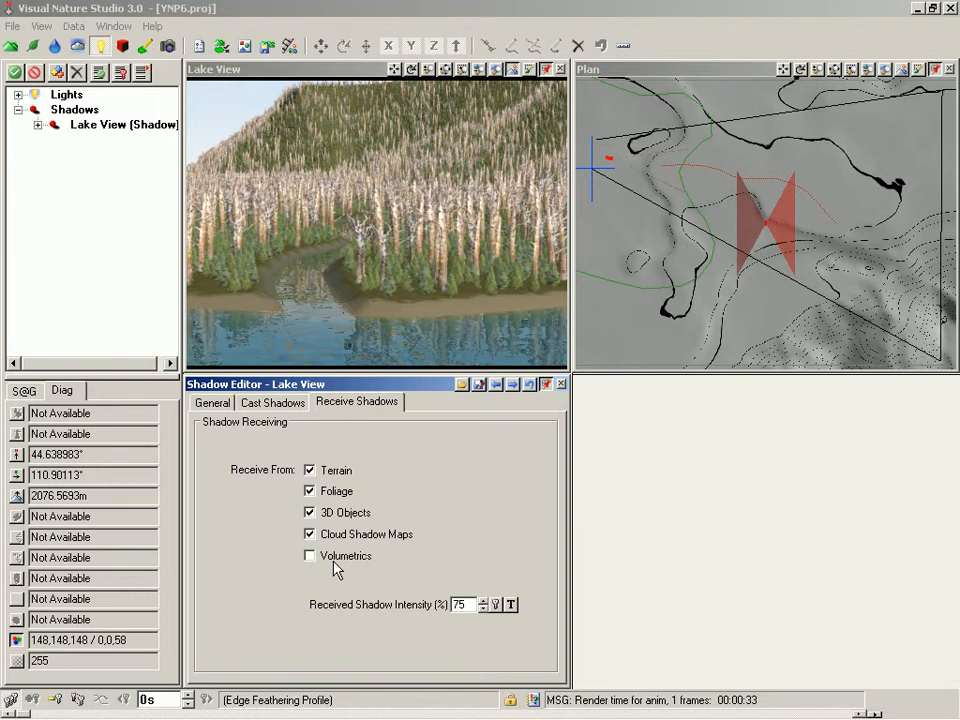
- Save the project and render a preview of the Lake View
{"action": "key", "text": "ctrl+s"}
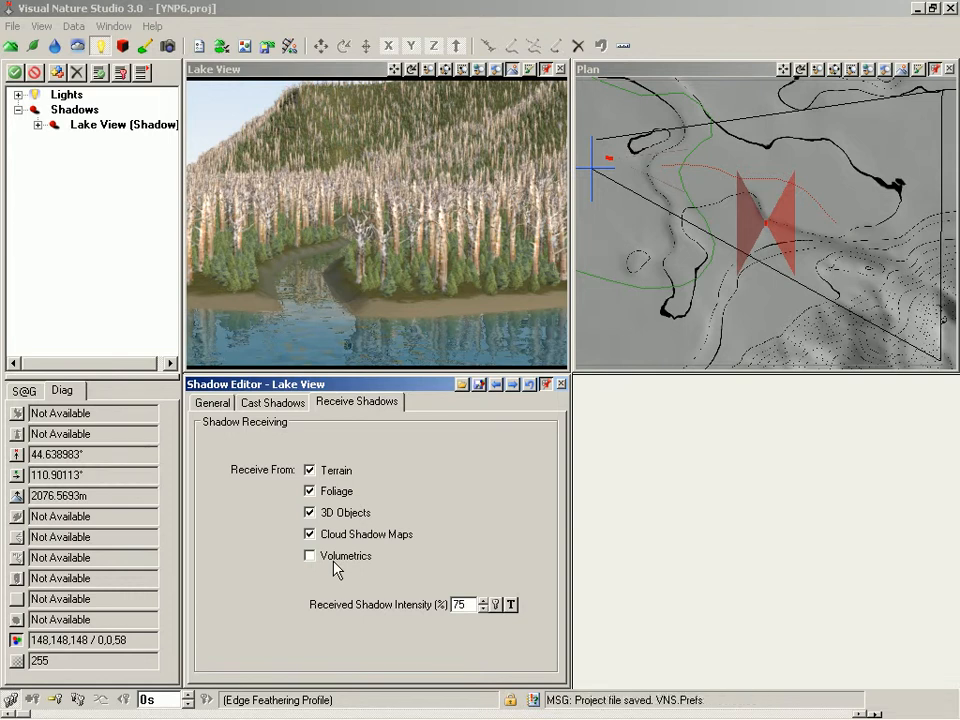
{"action": "left_click", "coordinate": [306, 360]}
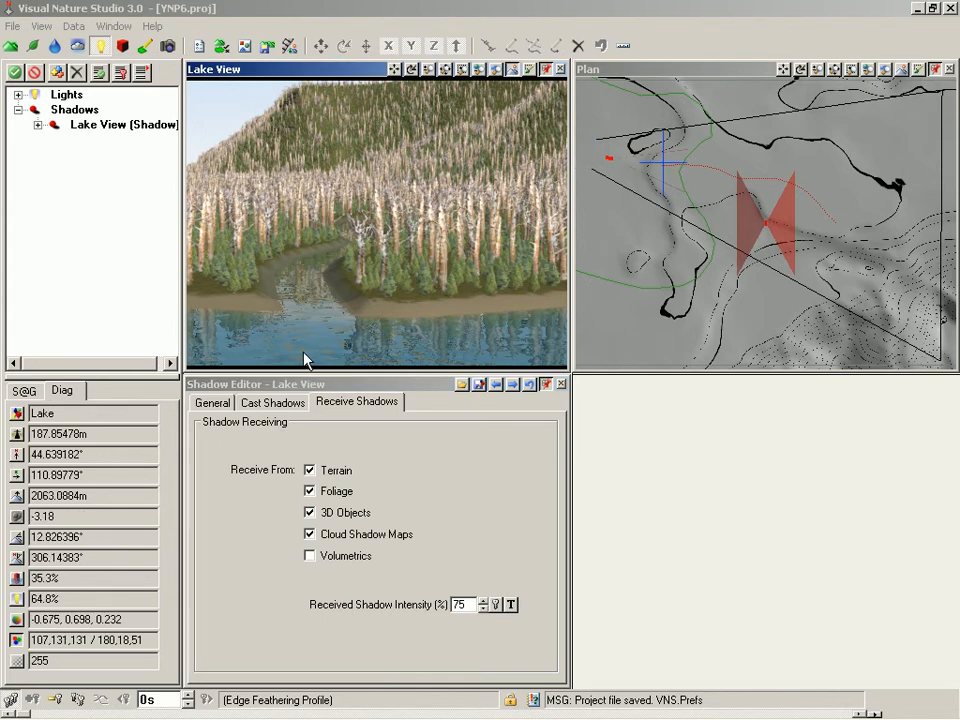
{"action": "key", "text": "F9"}
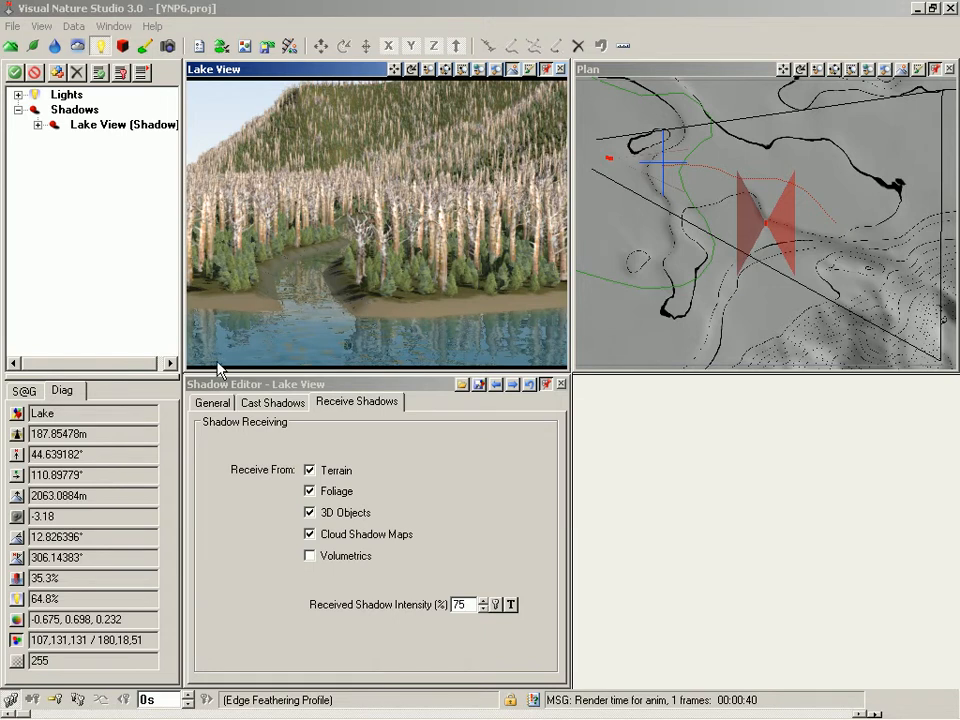
- Set the YNP6 Terrain Param terrain parameter to use Fractal Maps
{"action": "left_click", "coordinate": [24, 390]}
{"action": "left_click_drag", "start_coordinate": [160, 455], "coordinate": [191, 587]}
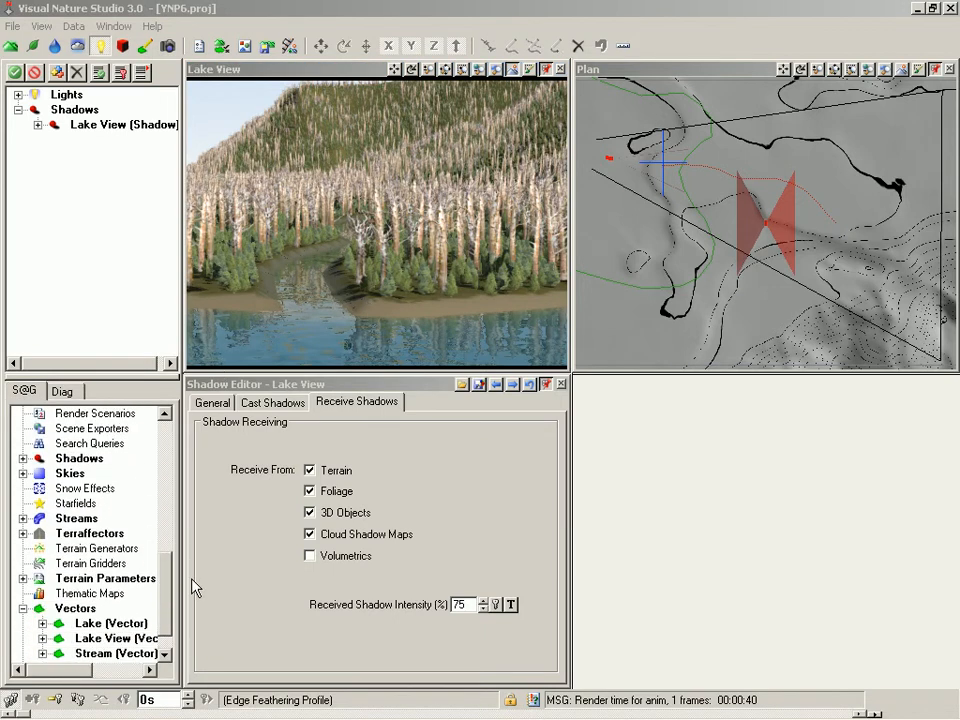
{"action": "double_click", "coordinate": [93, 585]}
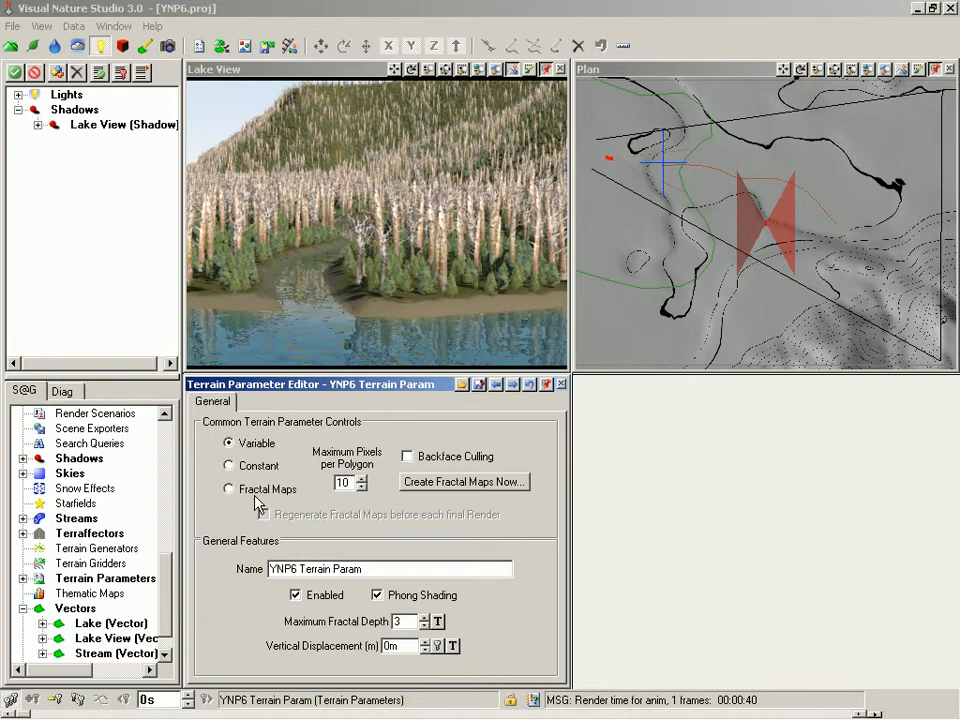
{"action": "left_click", "coordinate": [256, 496]}
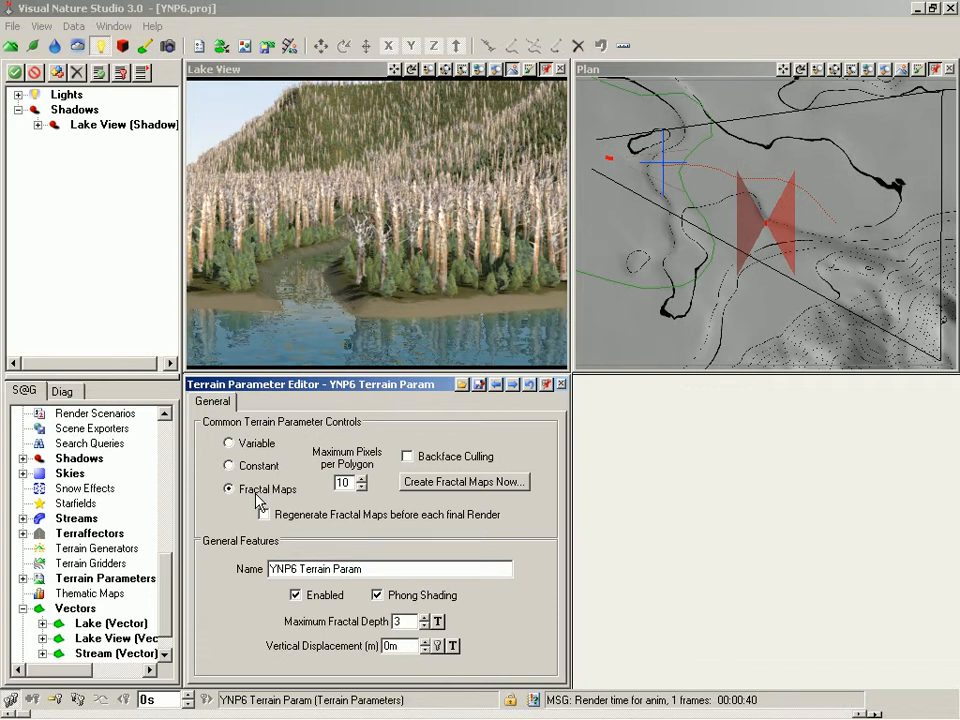
- Set the camera of the YNP6 Render Job to Lake View
{"action": "left_click", "coordinate": [168, 46]}
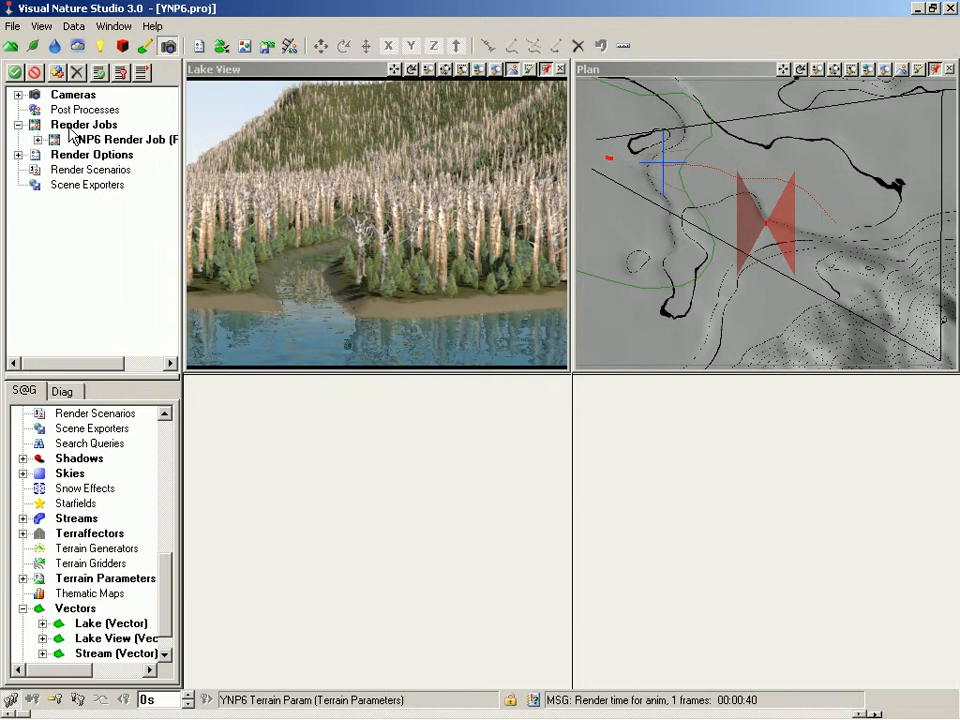
{"action": "double_click", "coordinate": [100, 141]}
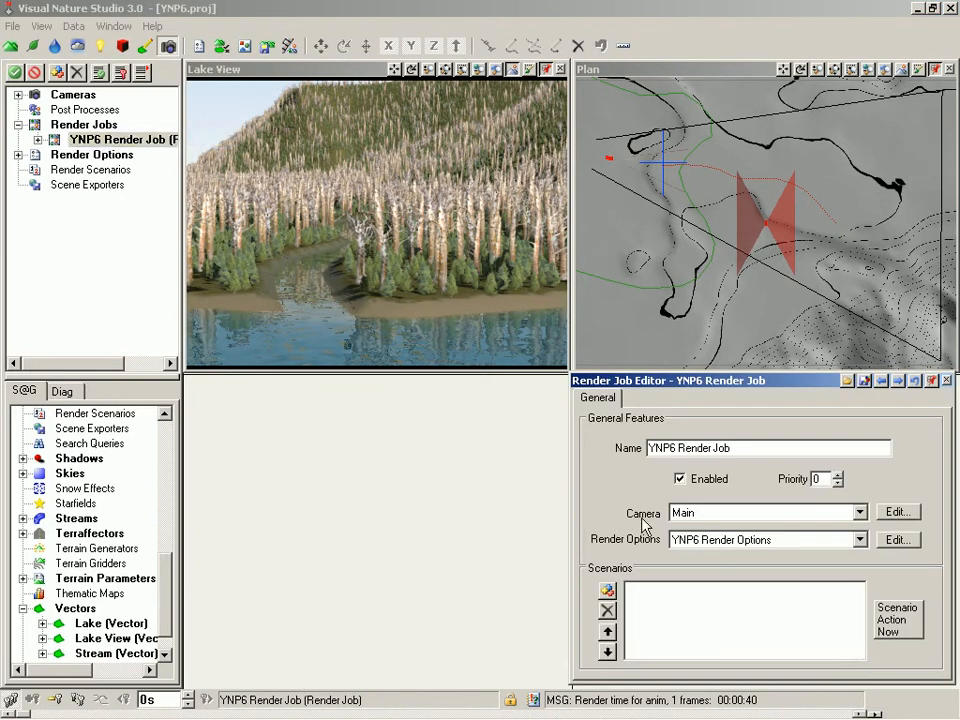
{"action": "left_click", "coordinate": [862, 513]}
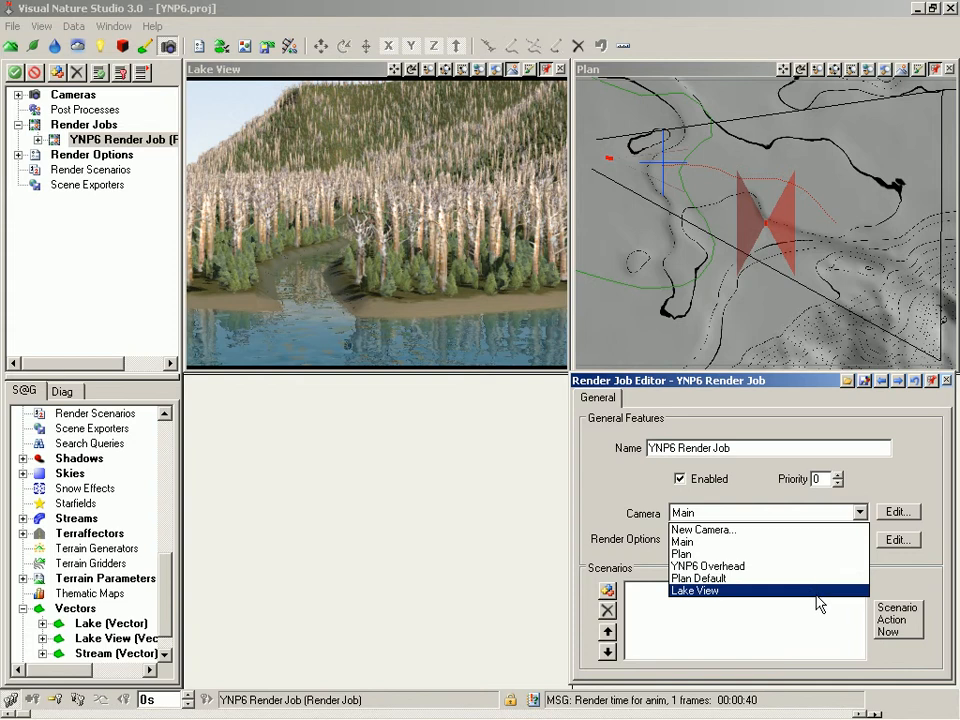
{"action": "left_click", "coordinate": [817, 594]}
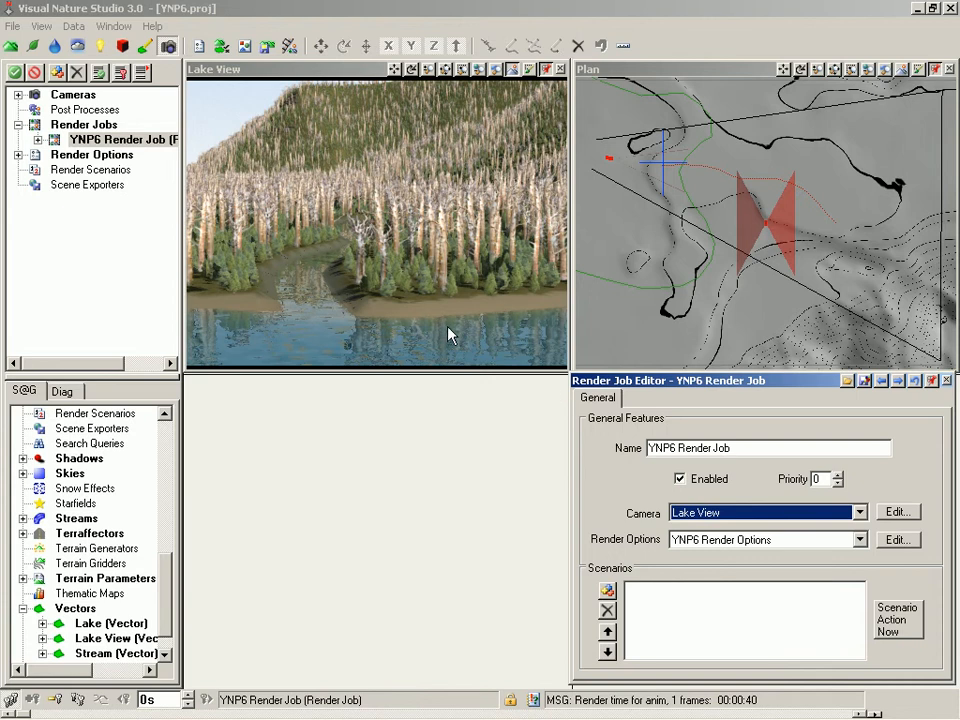
- Create fractal maps from the YNP6 Terrain Param settings, scanning from frame 0 and accepting the default frame range
{"action": "left_click", "coordinate": [115, 28]}
{"action": "left_click", "coordinate": [115, 29]}
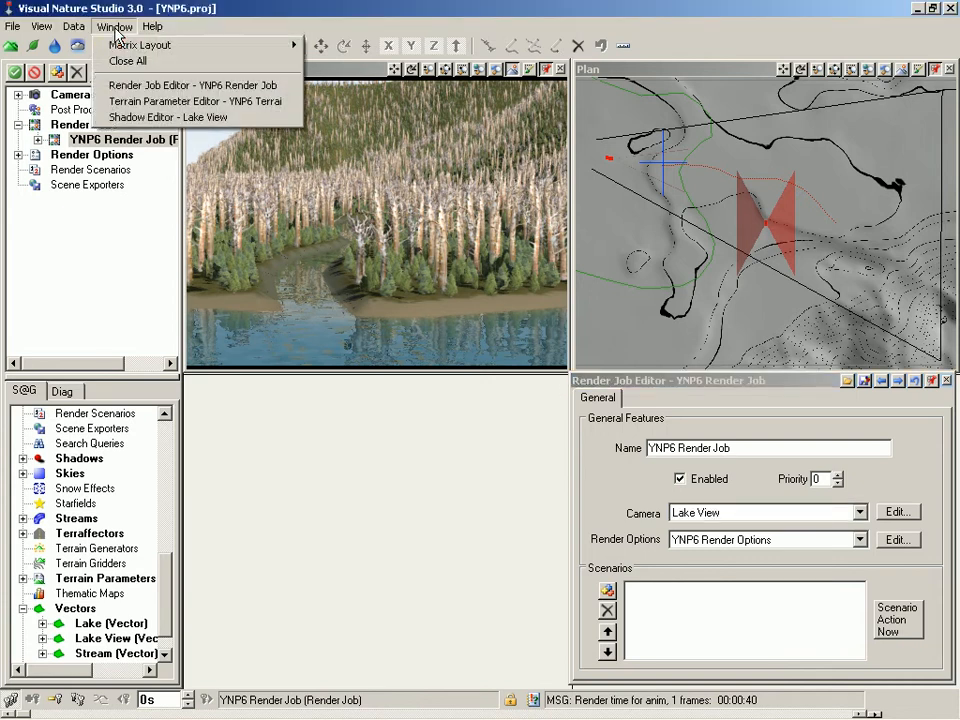
{"action": "left_click", "coordinate": [155, 101]}
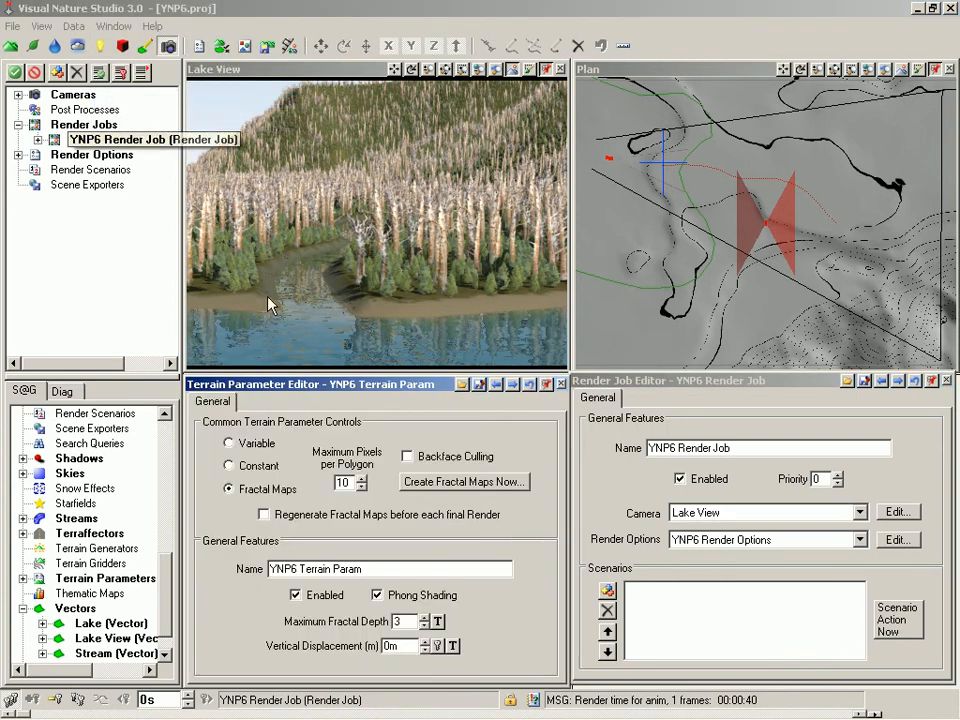
{"action": "left_click", "coordinate": [465, 482]}
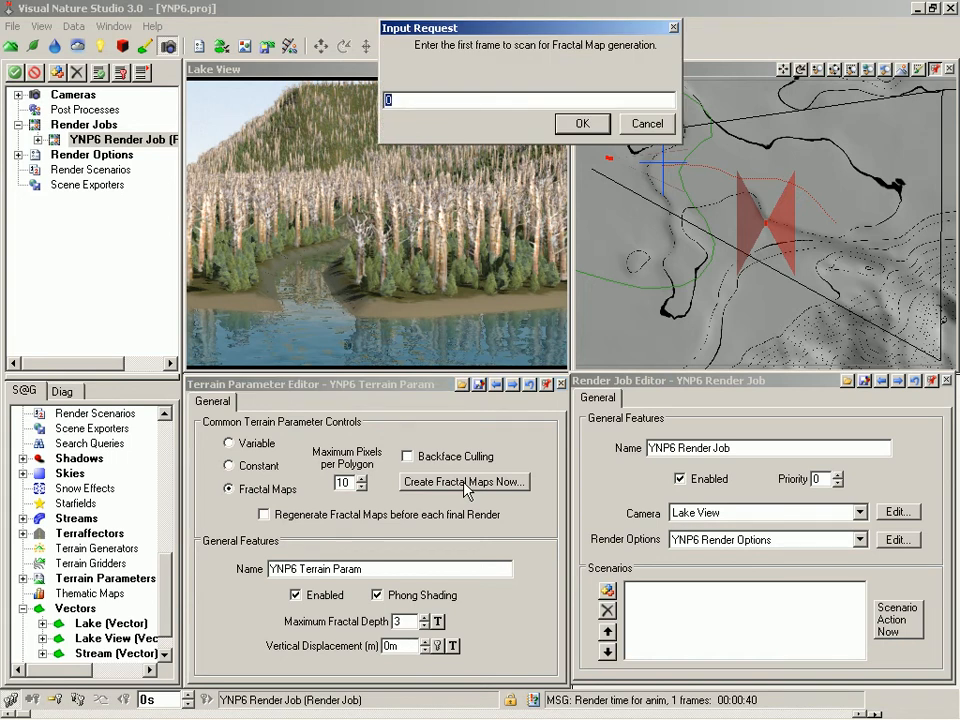
{"action": "key", "text": "Return"}
{"action": "key", "text": "Return"}
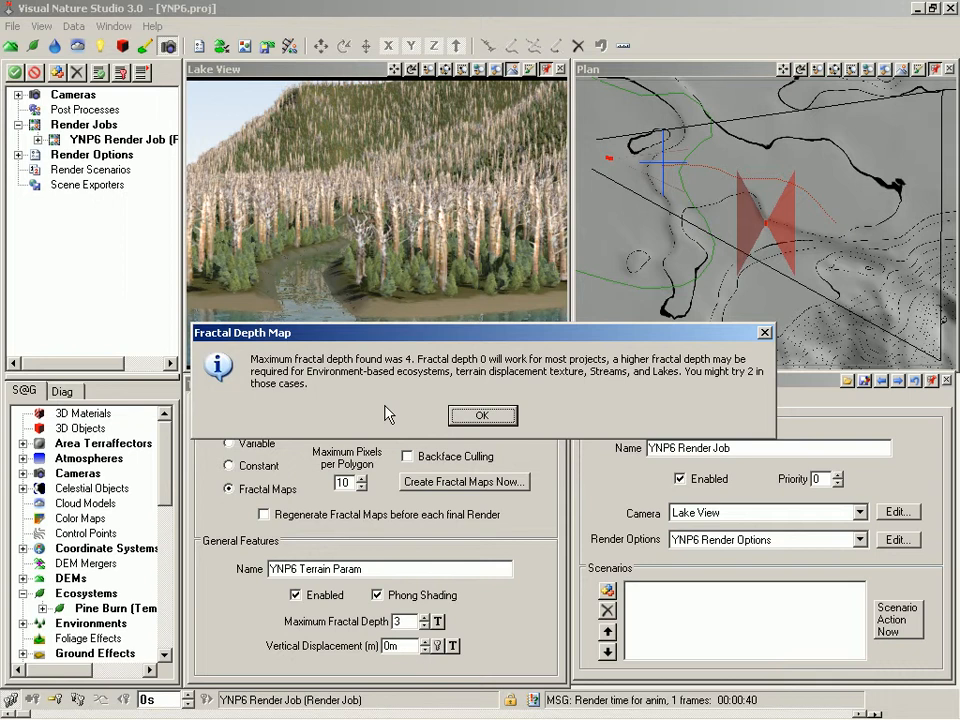
{"action": "left_click", "coordinate": [481, 416]}
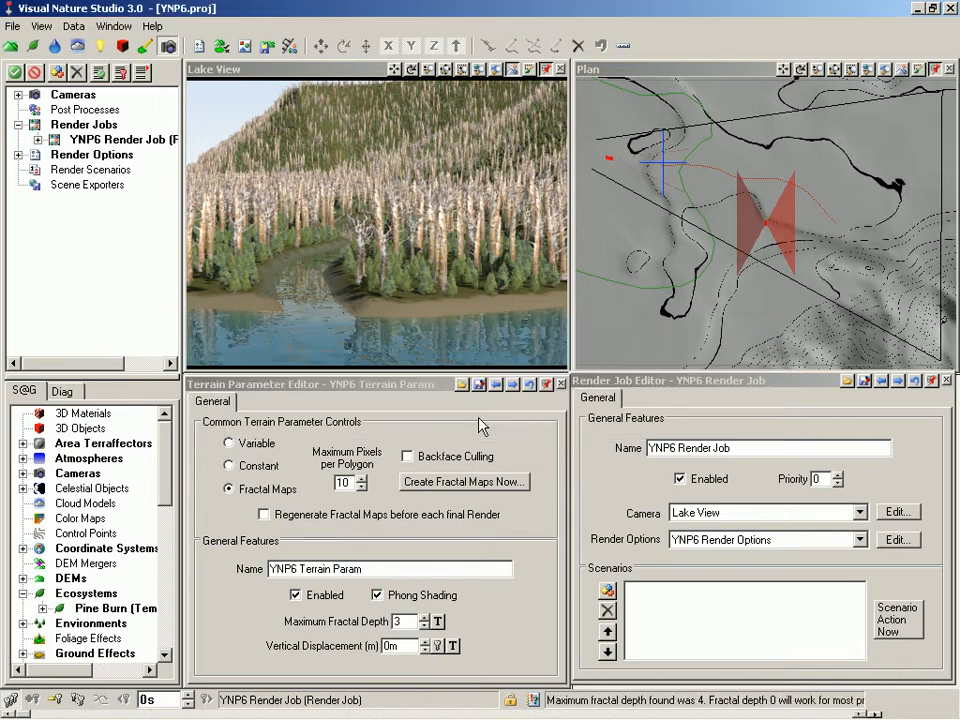
{"action": "double_click", "coordinate": [405, 621]}
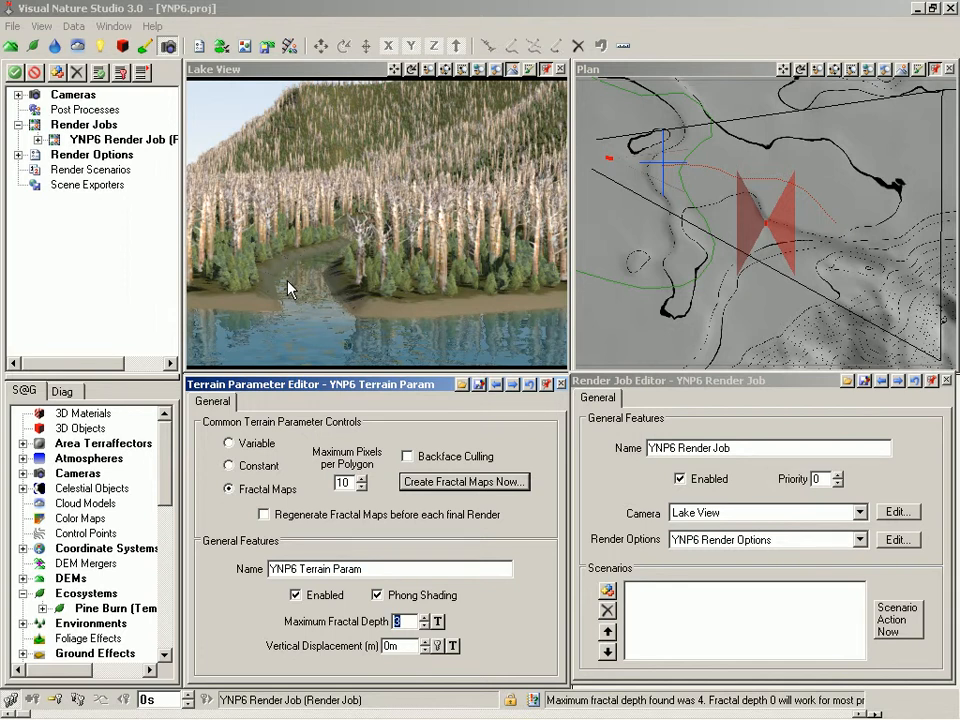
- Switch the Plan view to the Lake View camera and render a preview in it
{"action": "left_click", "coordinate": [658, 77]}
{"action": "right_click", "coordinate": [658, 77]}
{"action": "mouse_move", "coordinate": [700, 127]}
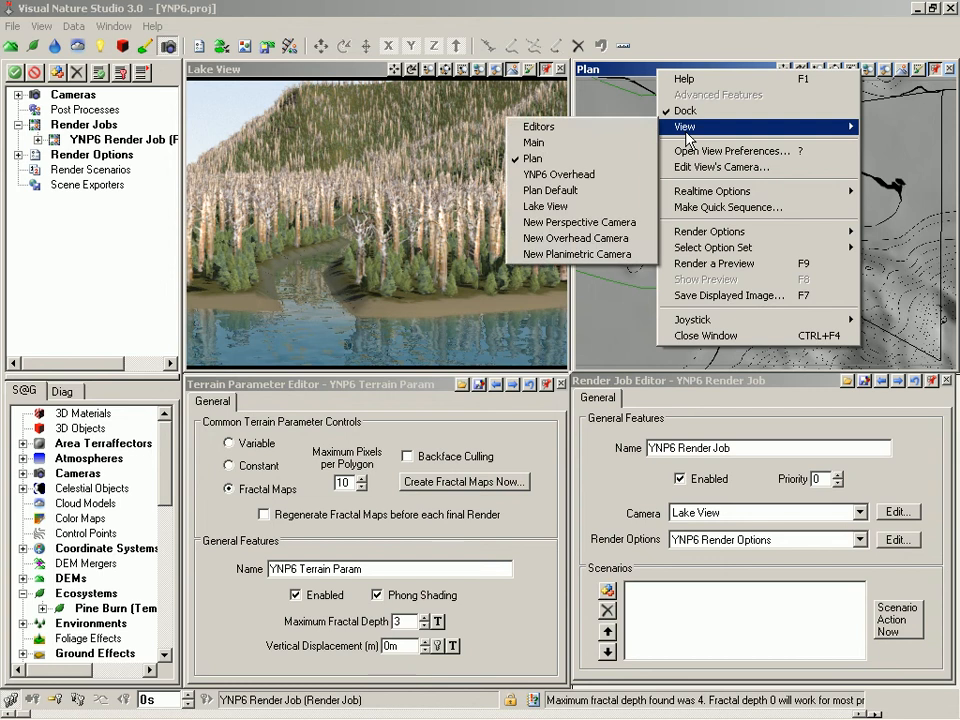
{"action": "left_click", "coordinate": [592, 207]}
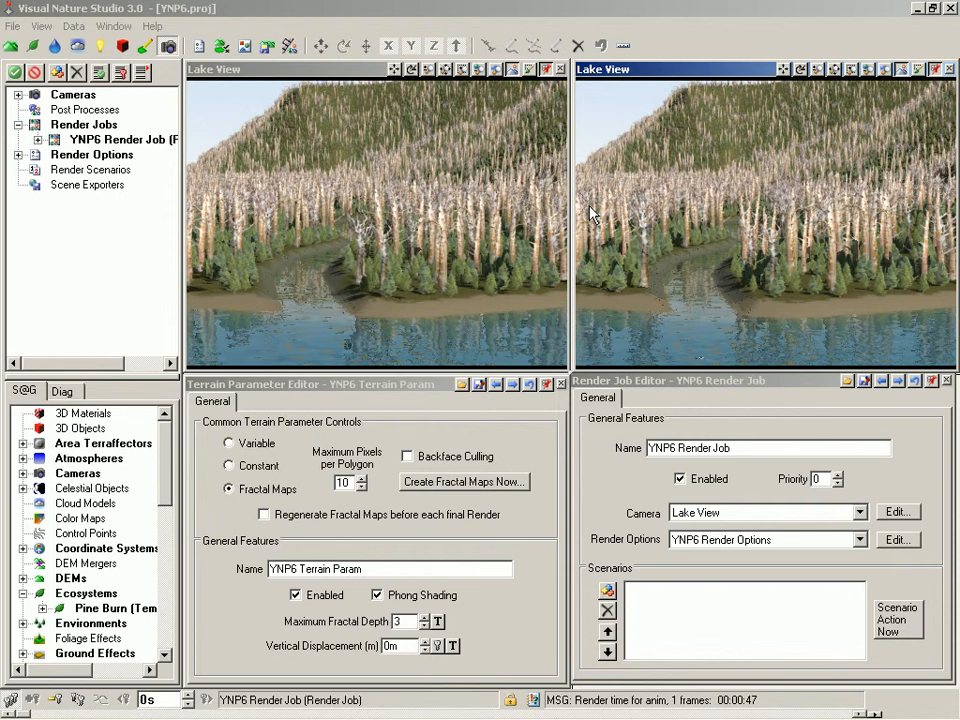
- Open the shadow casting and shadow map settings of the Lake View shadow
{"action": "left_click", "coordinate": [124, 29]}
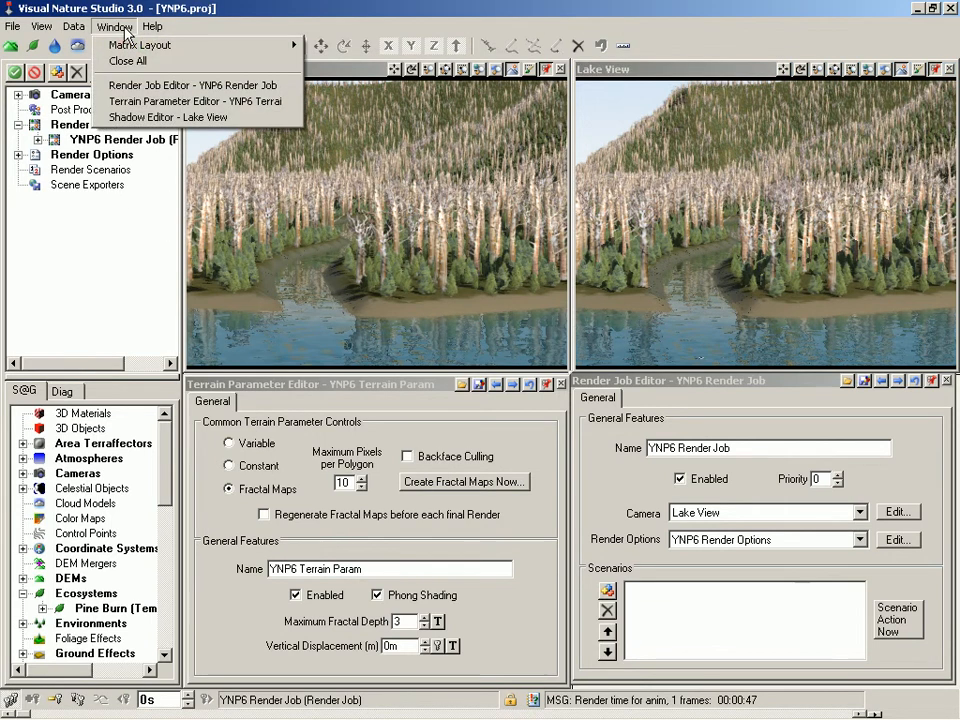
{"action": "left_click", "coordinate": [168, 117]}
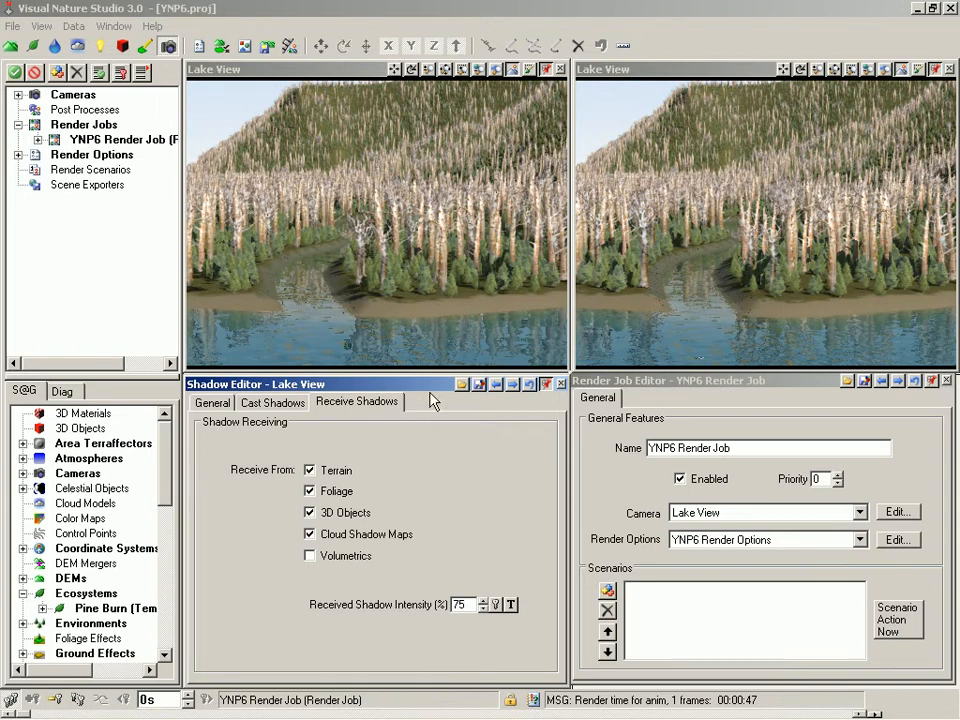
{"action": "left_click", "coordinate": [270, 404]}
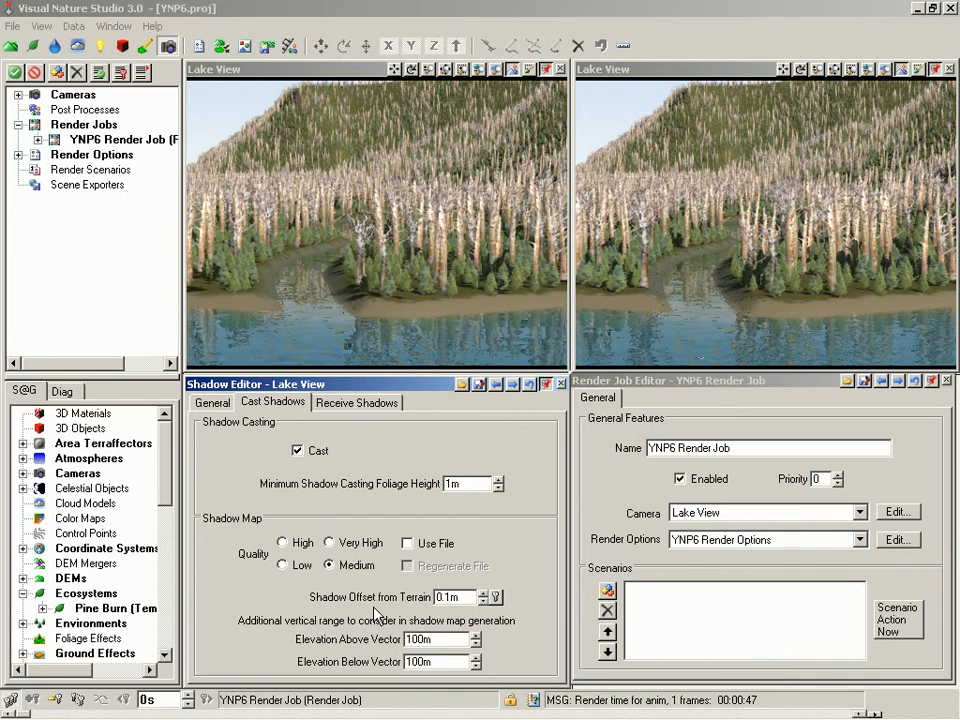
- Set the Lake View shadow's offset from terrain to 0.5 m and render a new preview through the Lake View camera
{"action": "left_click_drag", "start_coordinate": [464, 596], "coordinate": [420, 593]}
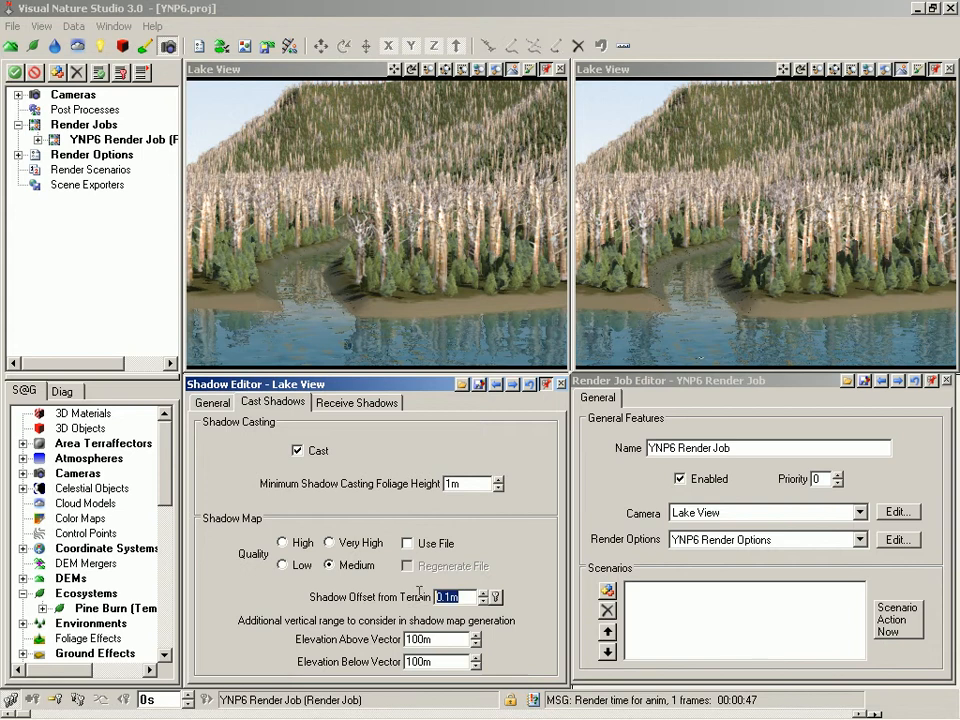
{"action": "type", "text": "0.5"}
{"action": "key", "text": "Tab"}
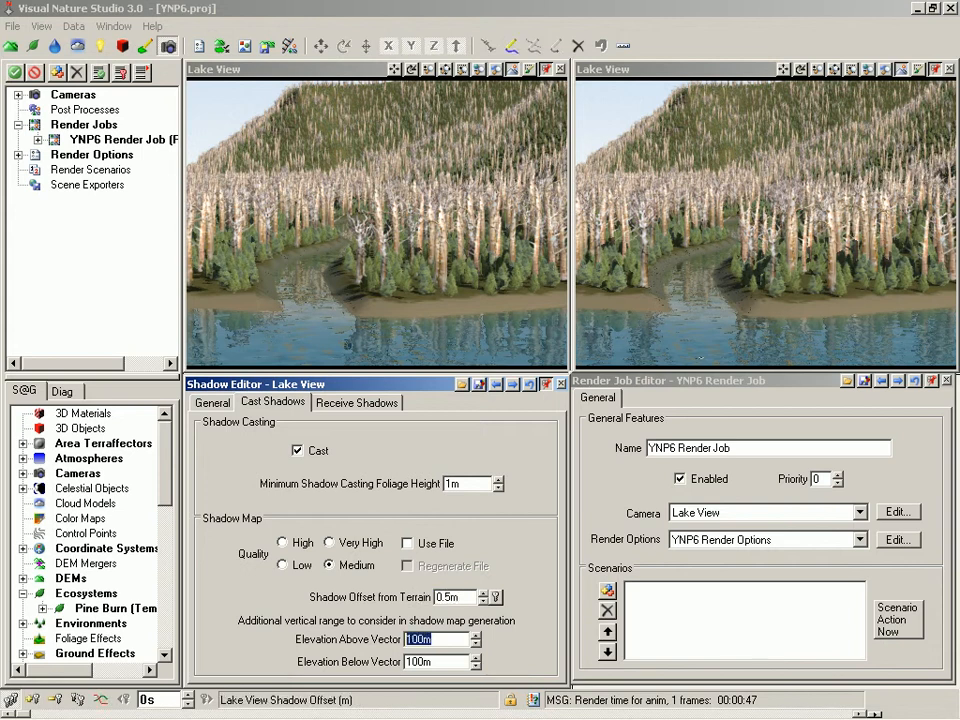
{"action": "left_click", "coordinate": [372, 349]}
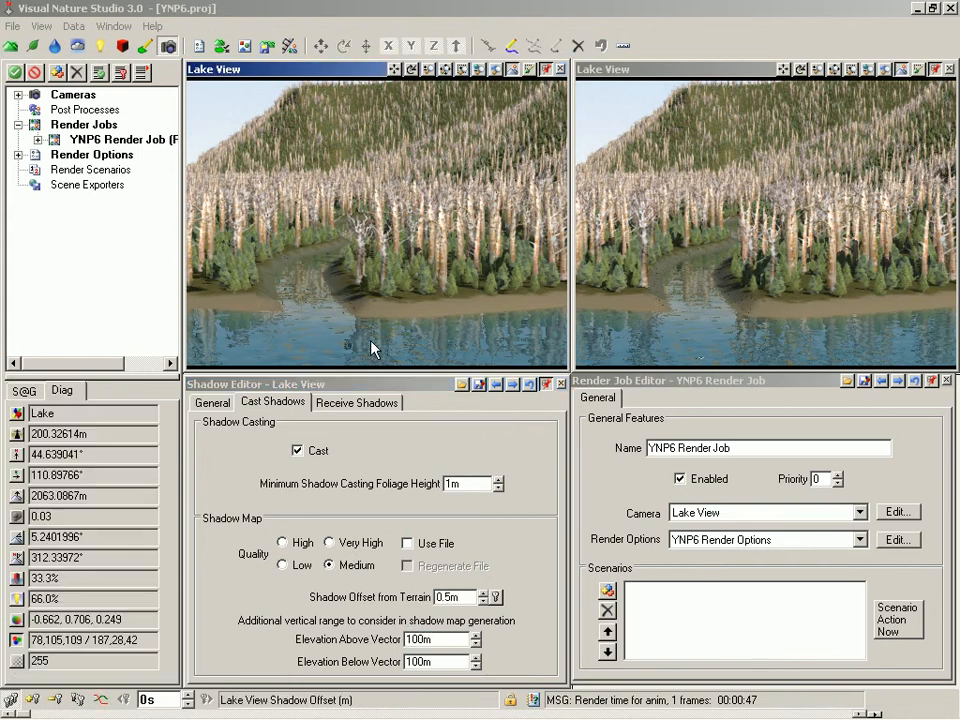
{"action": "key", "text": "ctrl+s"}
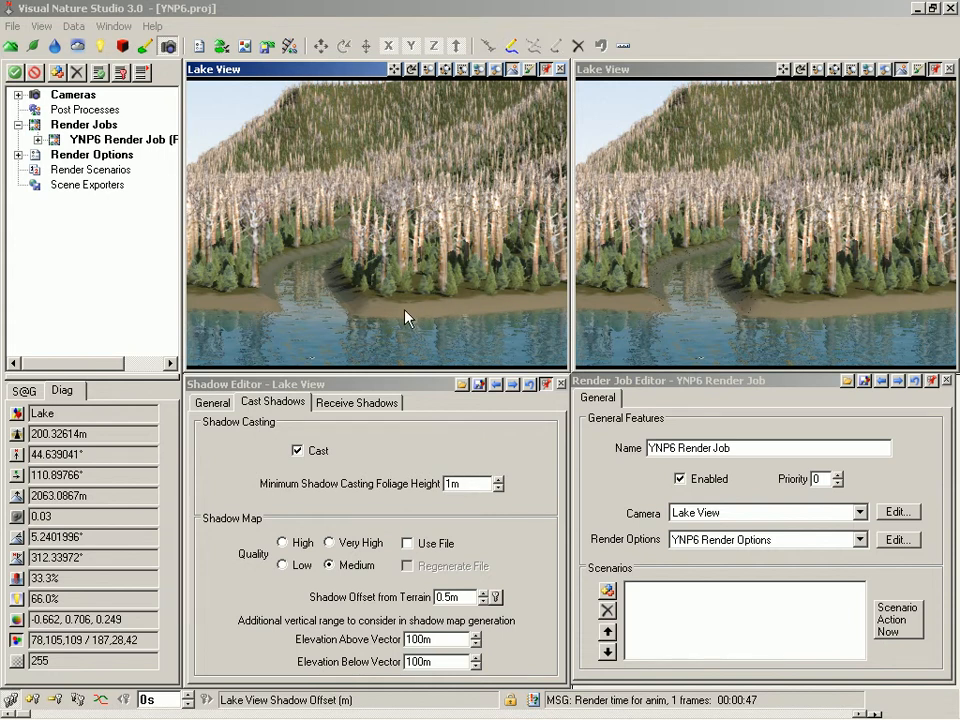
- Create a default Fractal Noise bump map texture for the Lake's beach material and set its bump intensity to 25%
{"action": "double_click", "coordinate": [415, 345]}
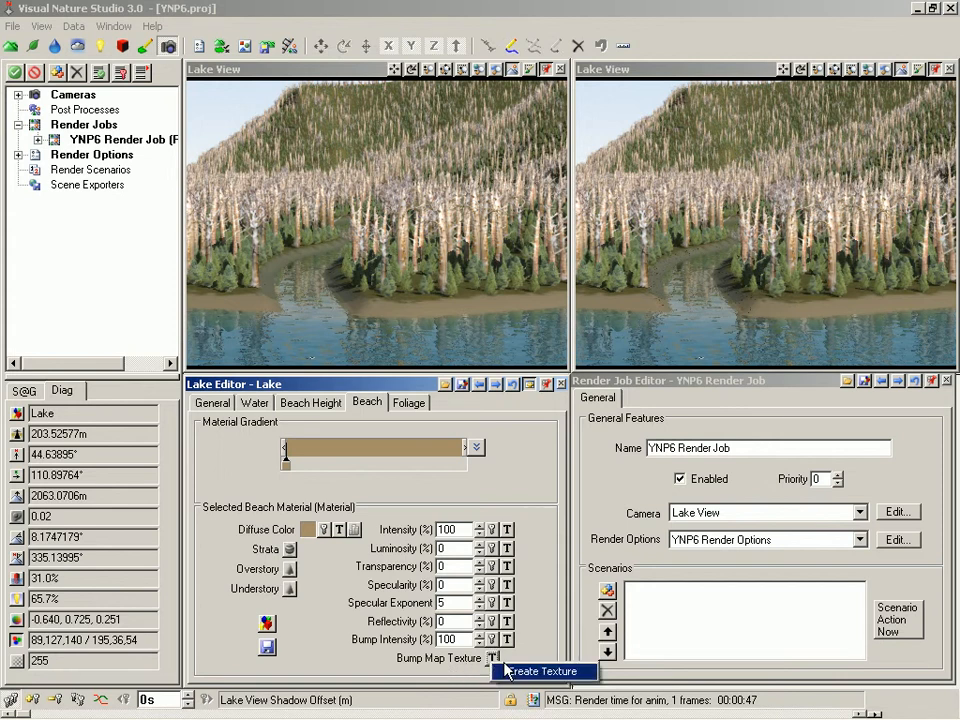
{"action": "left_click", "coordinate": [551, 671]}
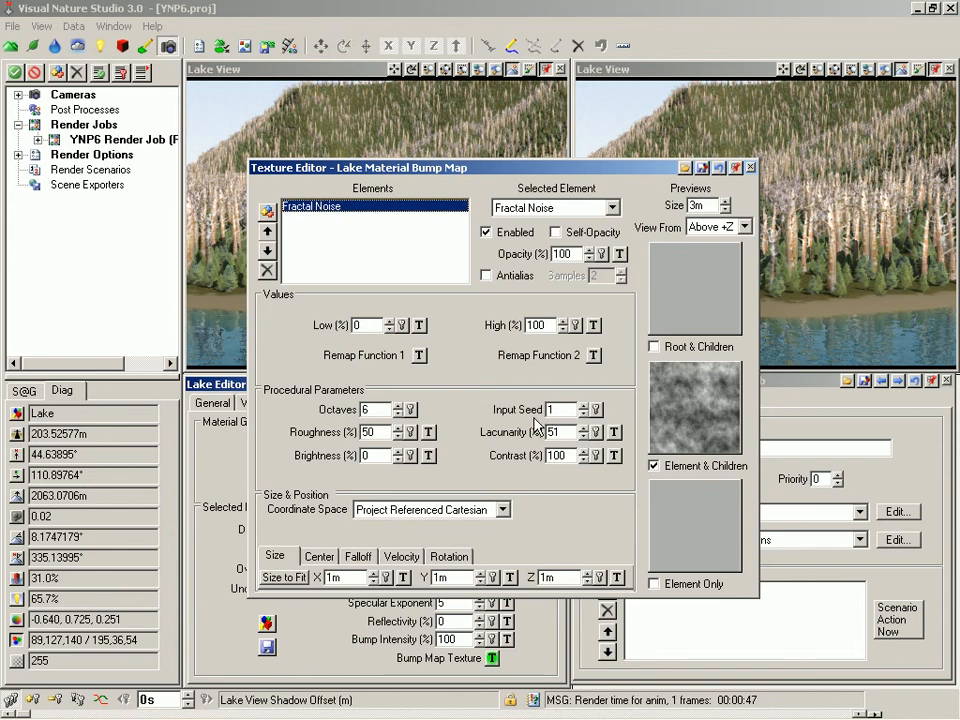
{"action": "left_click", "coordinate": [751, 168]}
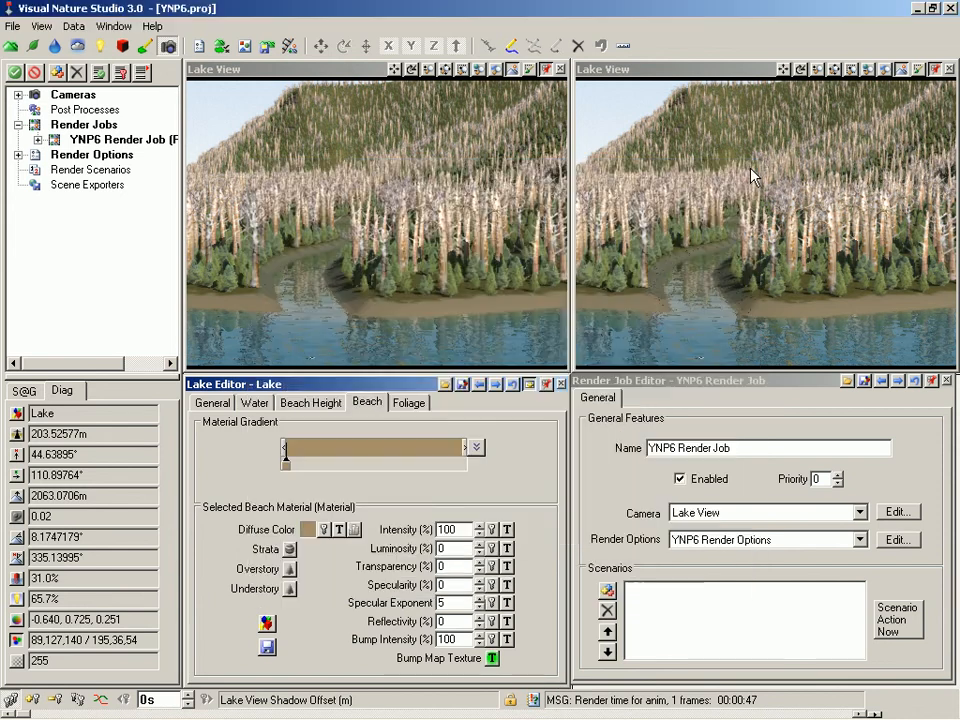
{"action": "double_click", "coordinate": [448, 639]}
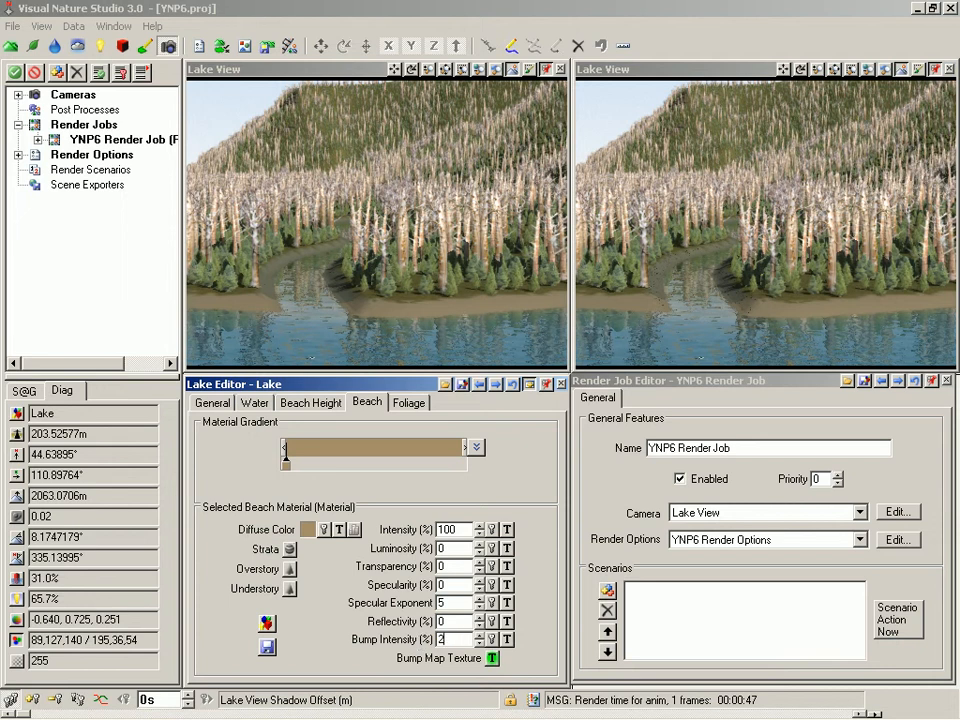
{"action": "type", "text": "25"}
{"action": "key", "text": "Tab"}
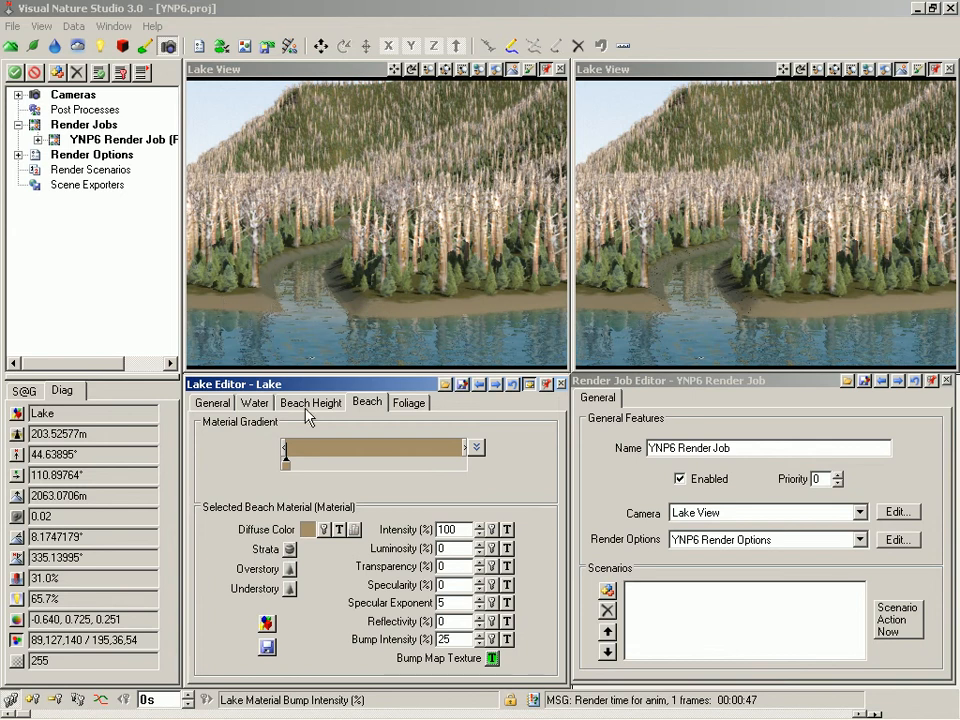
- Copy the Lake beach's bump map texture to the Small Stream's Mud beach material, set its bump intensity to 25%, and save the project
{"action": "right_click", "coordinate": [492, 659]}
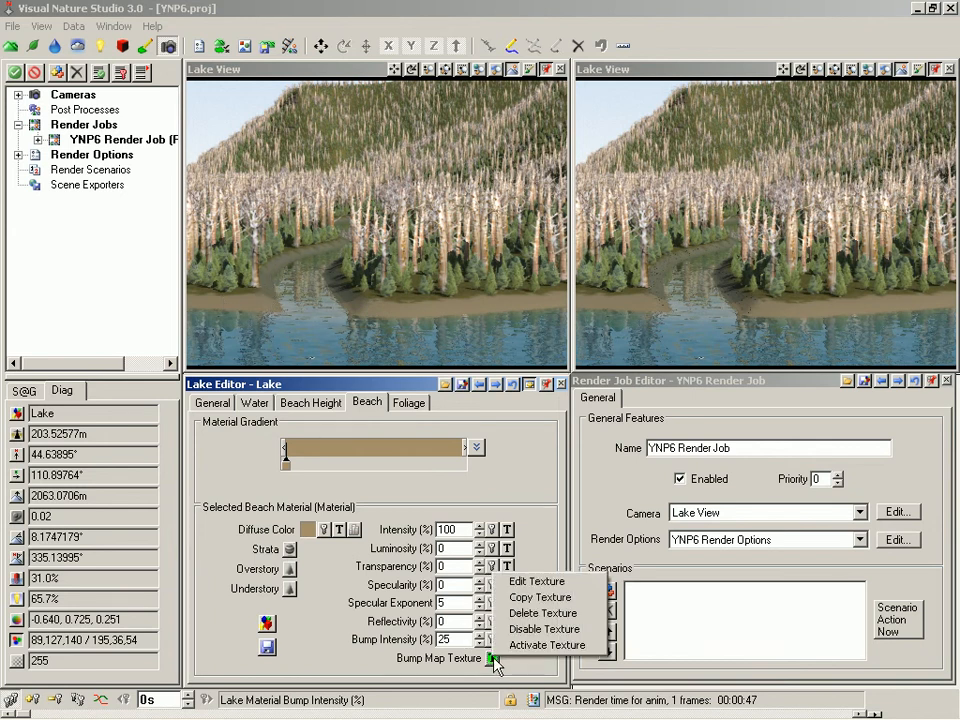
{"action": "left_click", "coordinate": [540, 598]}
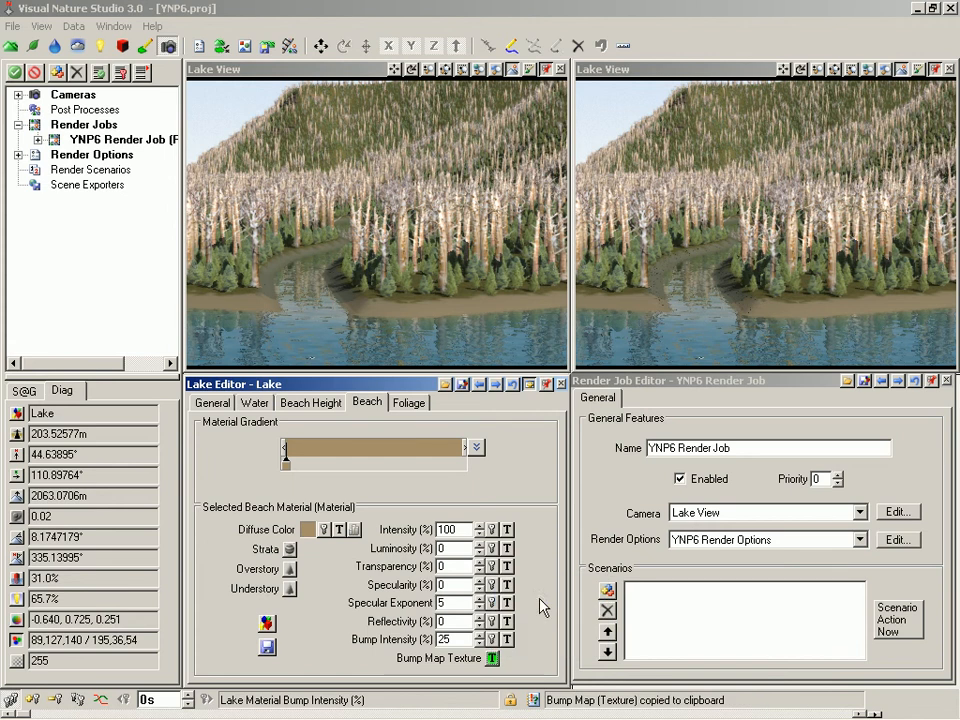
{"action": "double_click", "coordinate": [301, 274]}
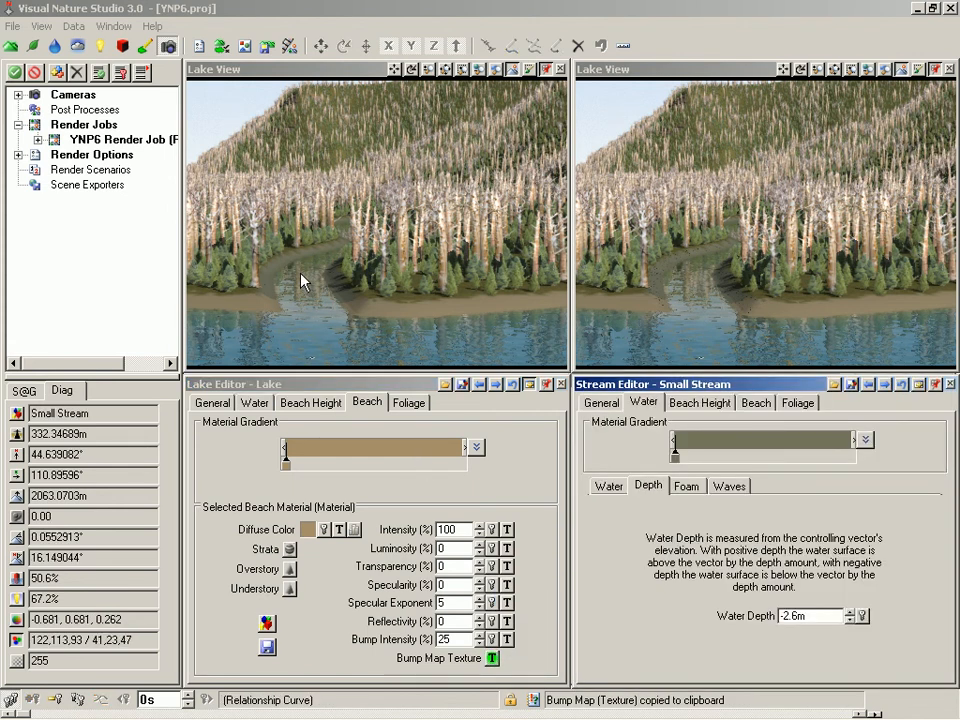
{"action": "left_click", "coordinate": [755, 403]}
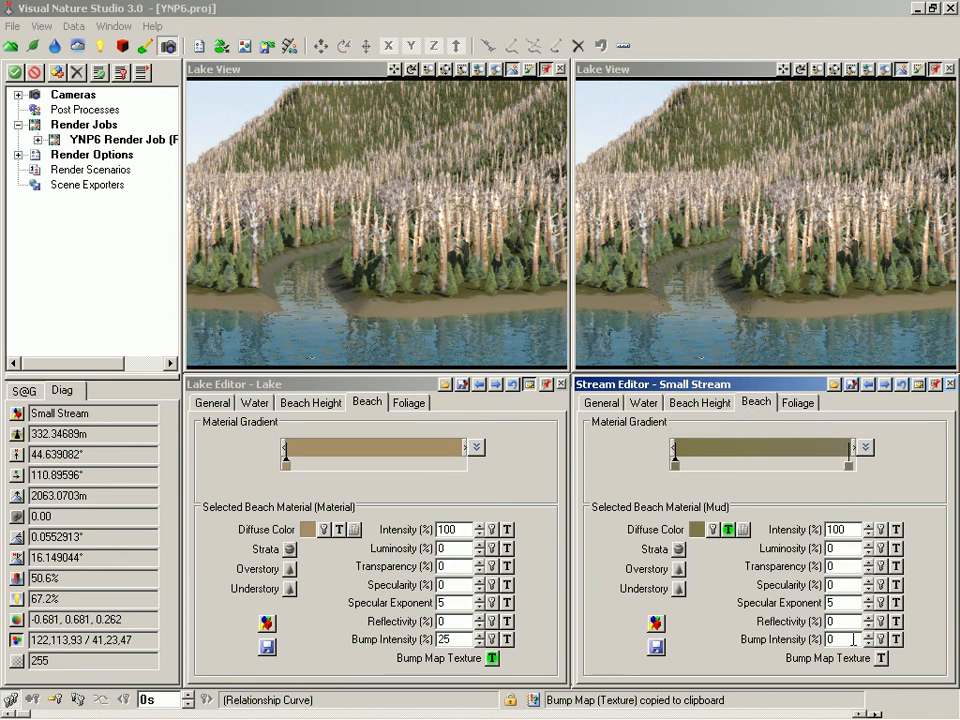
{"action": "left_click_drag", "start_coordinate": [853, 639], "coordinate": [801, 645]}
{"action": "type", "text": "25"}
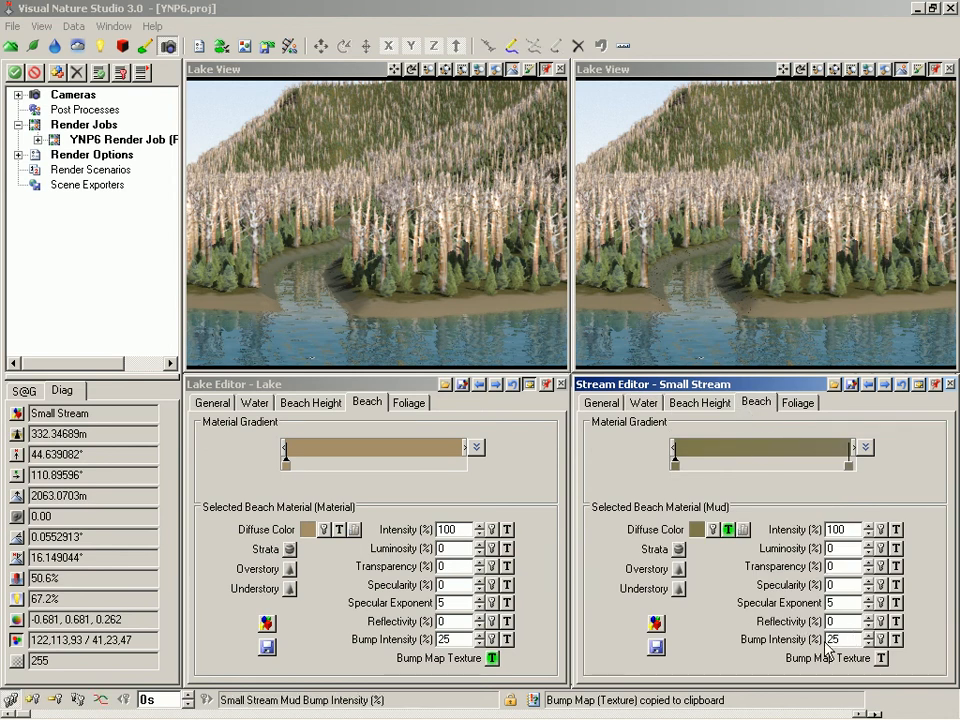
{"action": "right_click", "coordinate": [881, 661]}
{"action": "left_click", "coordinate": [872, 672]}
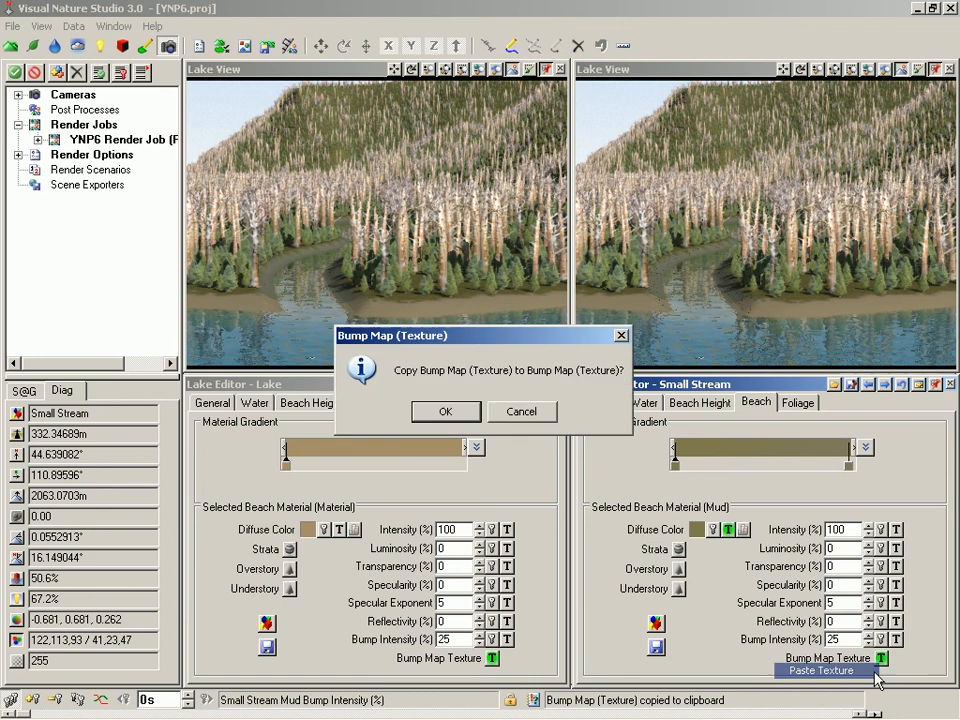
{"action": "key", "text": "Return"}
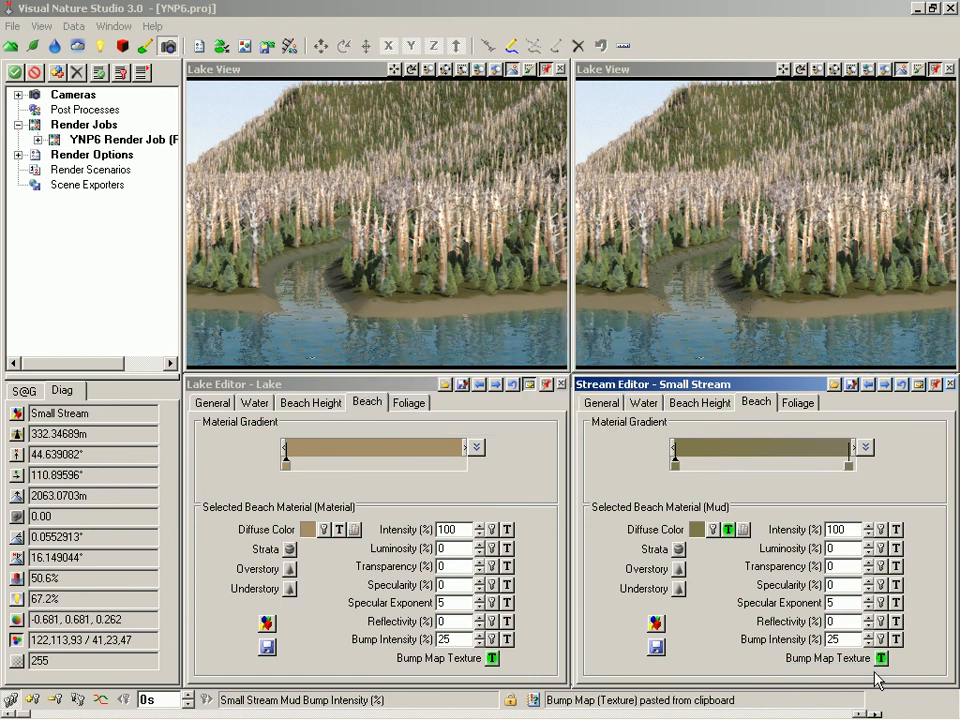
{"action": "left_click", "coordinate": [760, 298]}
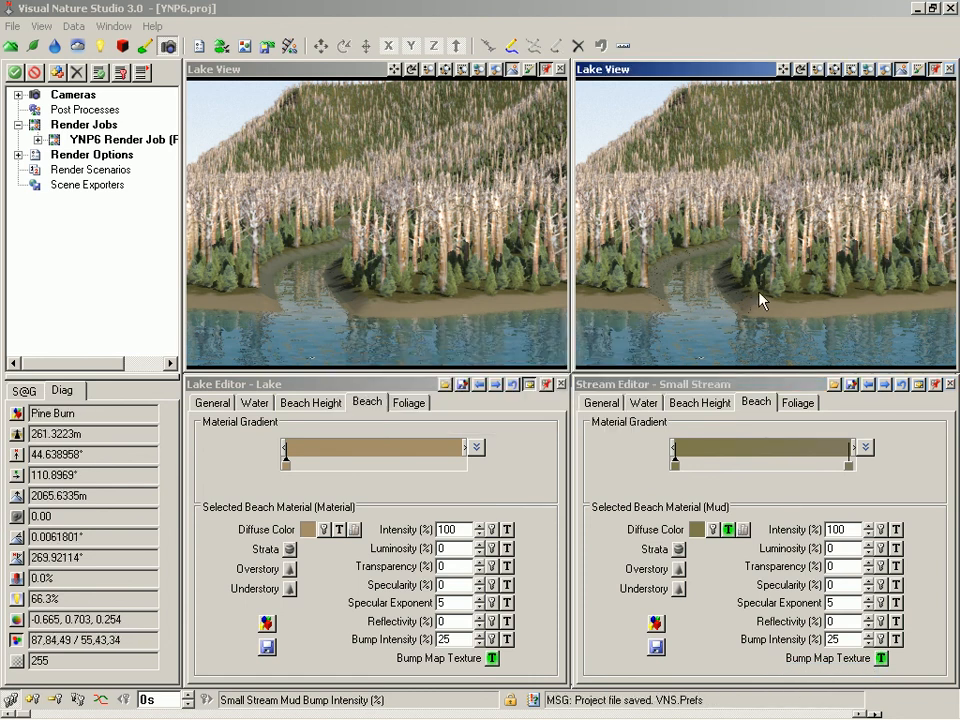